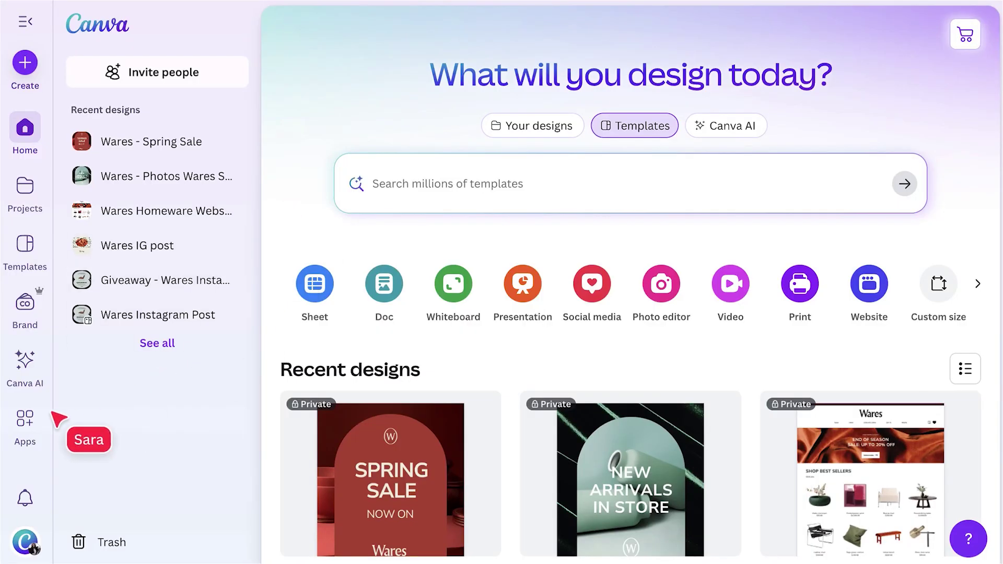
- Open the Content Planner calendar from Apps
left_click(38, 417)
scroll(83, 426, "down", 3)
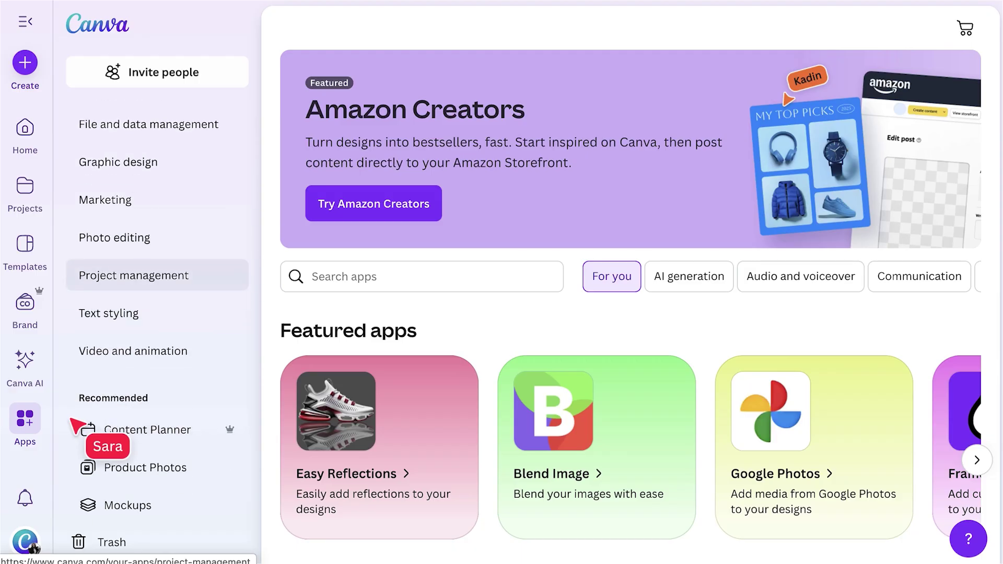
left_click(173, 440)
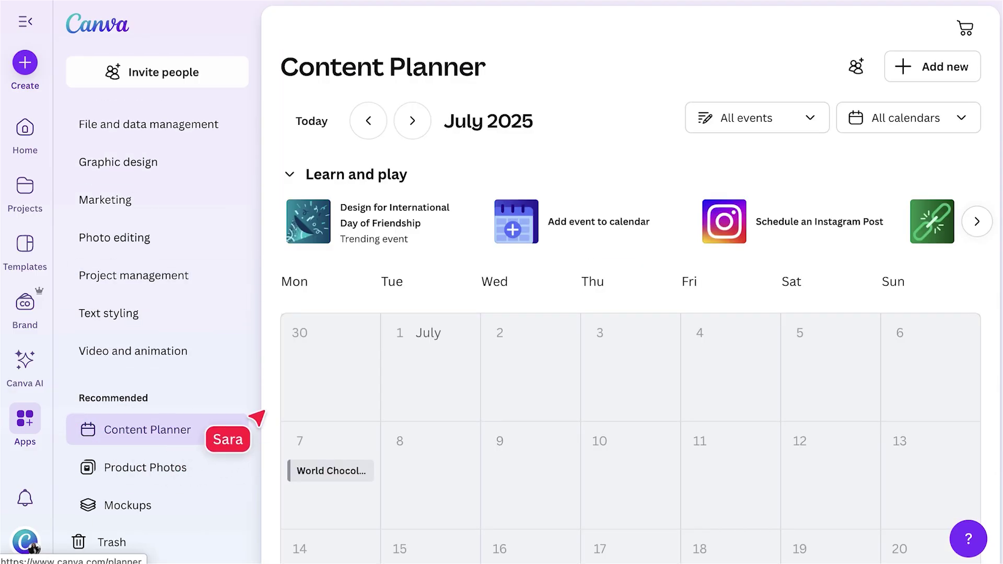
scroll(264, 411, "down", 2)
scroll(265, 413, "down", 5)
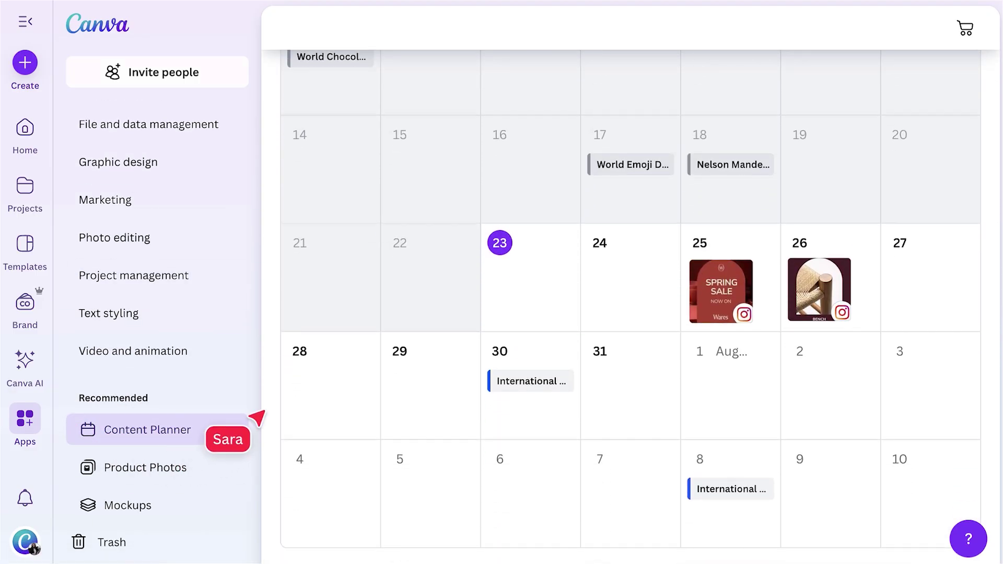
scroll(265, 413, "up", 6)
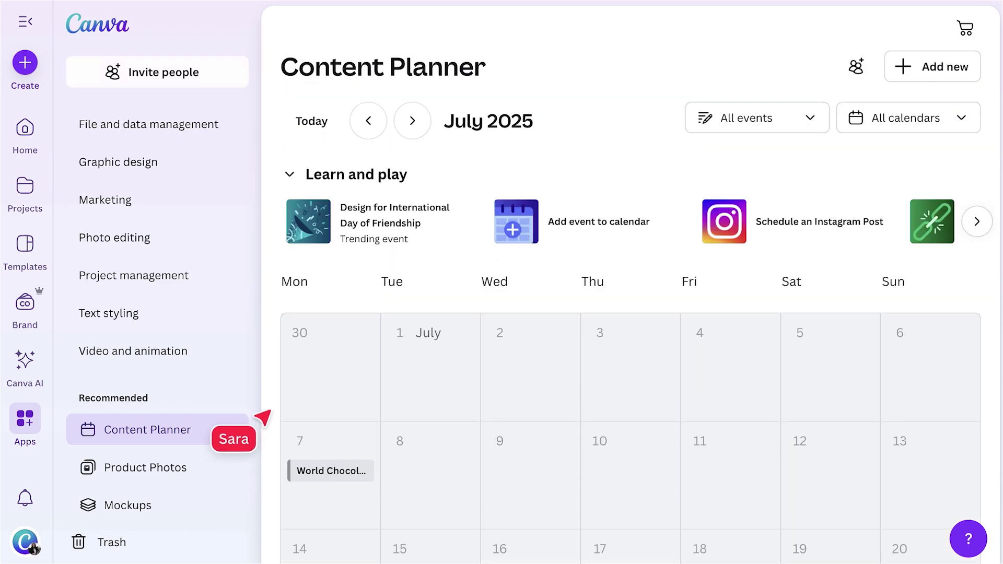
- Start a new post and connect the Wares homewares Instagram Business account via Facebook
left_click(928, 78)
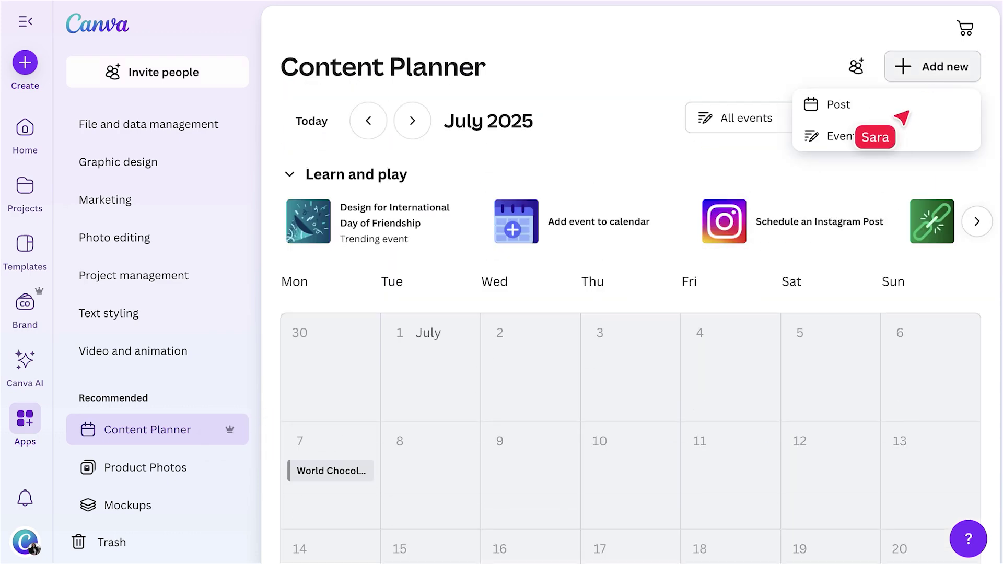
left_click(898, 111)
left_click(821, 165)
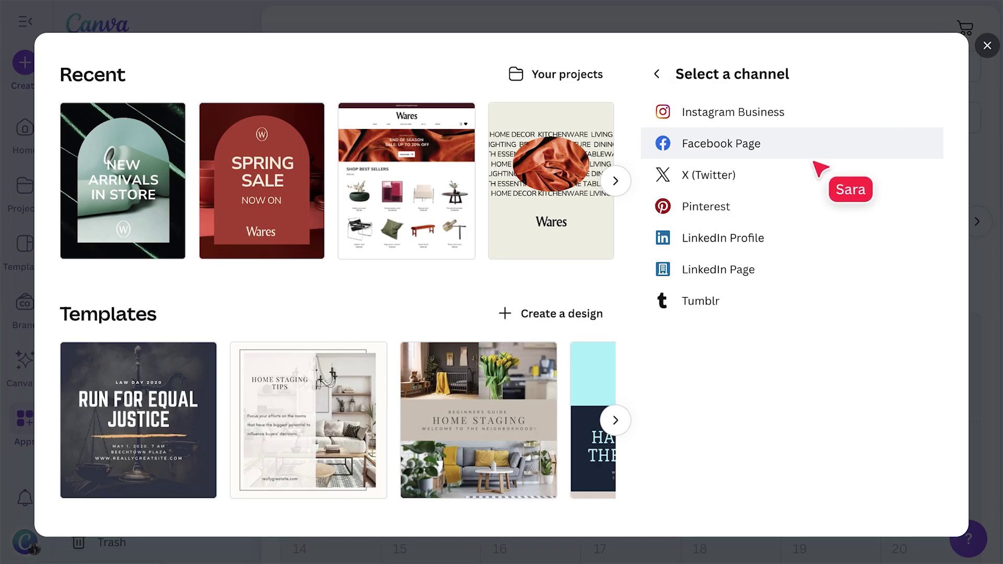
left_click(808, 118)
left_click(813, 340)
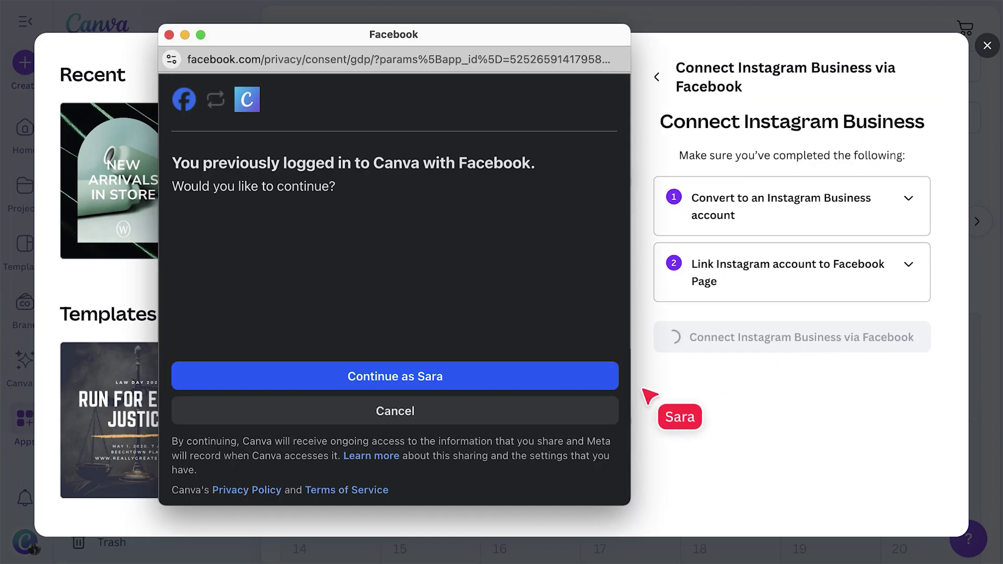
left_click(494, 377)
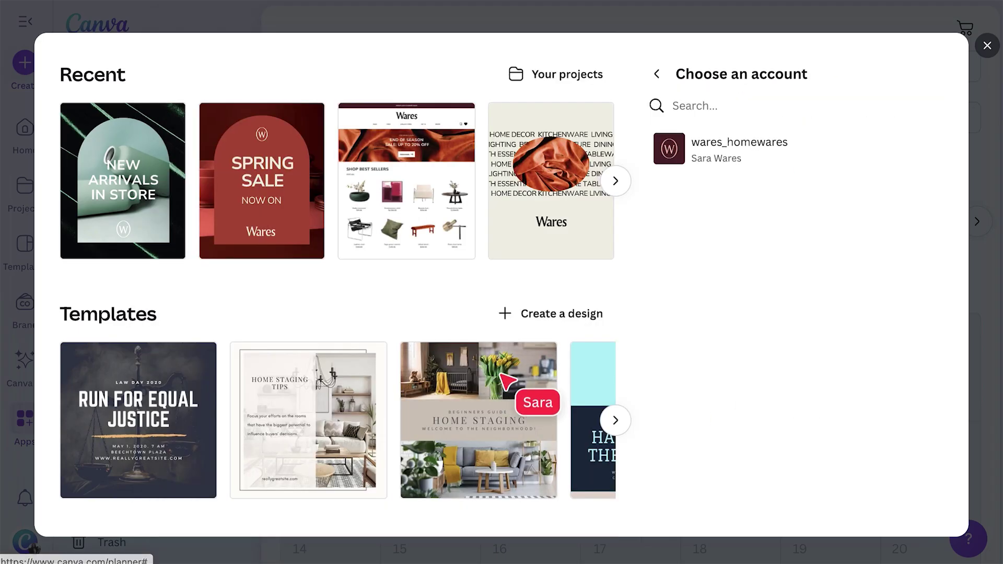
left_click(753, 167)
- Schedule the post for July 31 at 10:00 AM
left_click(717, 109)
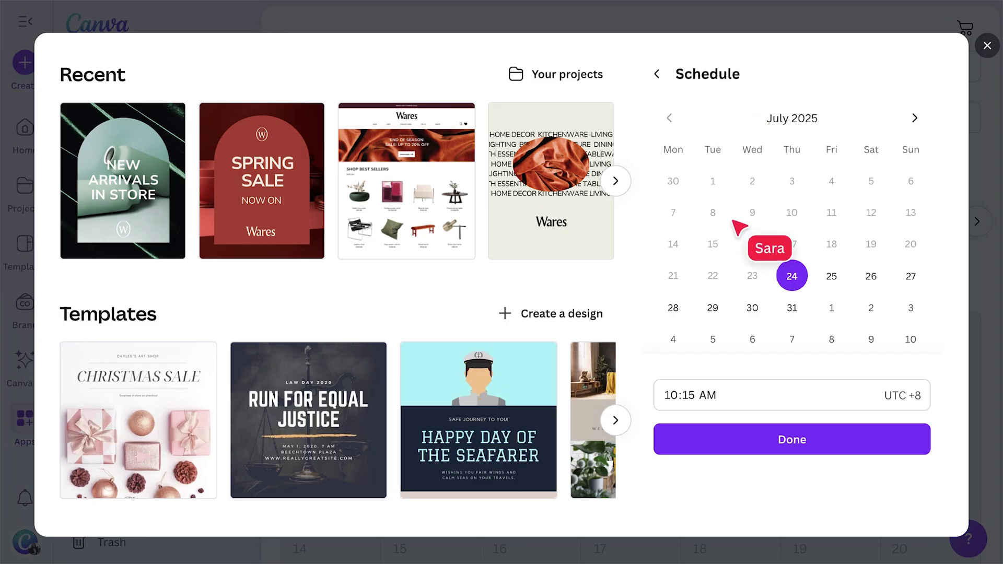
left_click(792, 308)
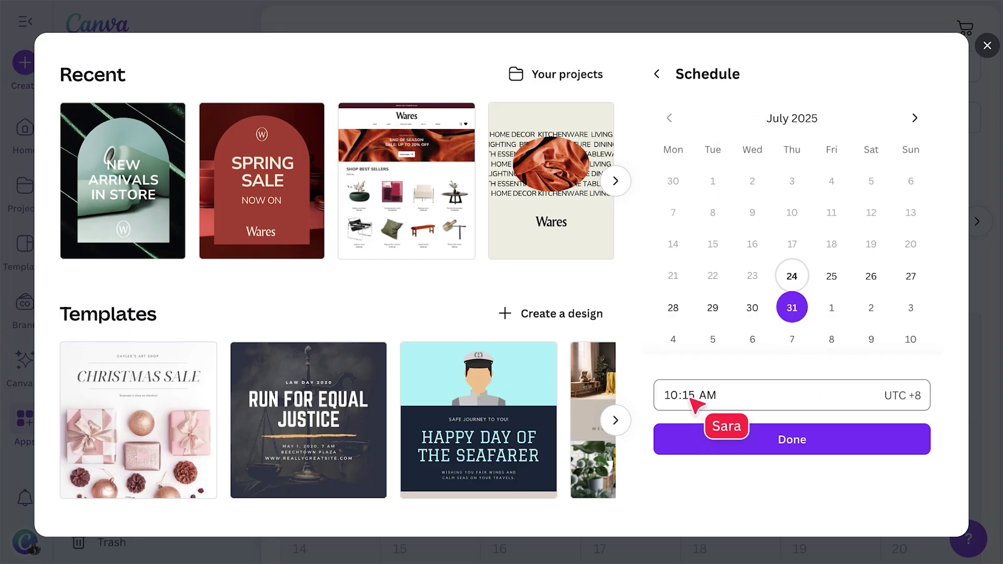
left_click(693, 402)
type("00")
left_click(782, 441)
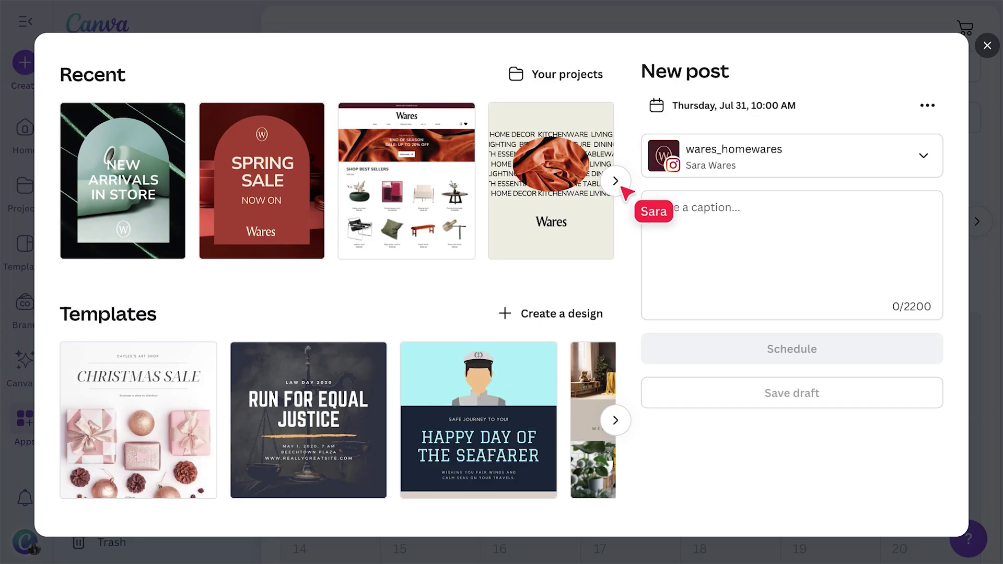
- Attach the Giveaway design, paste the prepared caption, and schedule the post
left_click(617, 182)
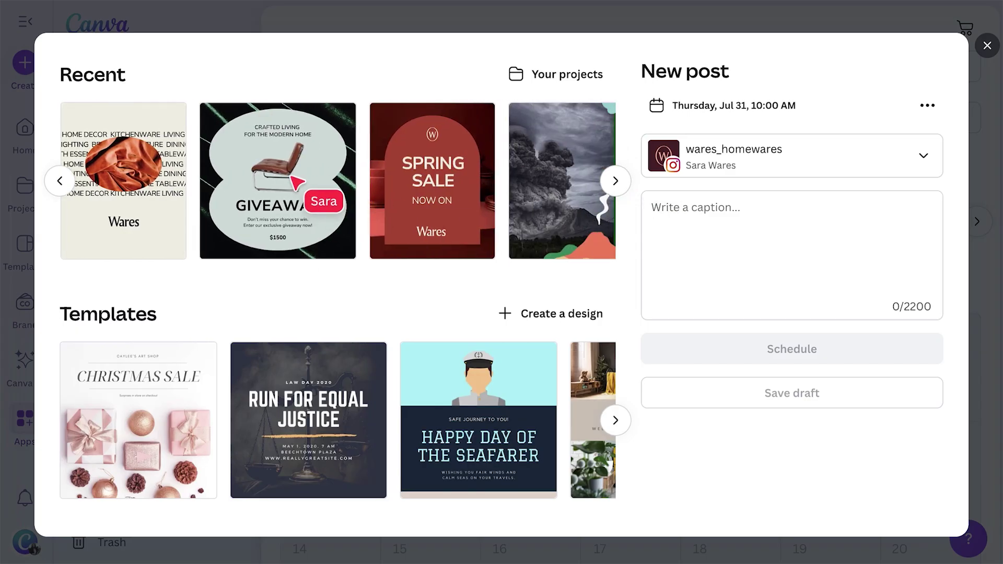
left_click(292, 181)
left_click(642, 341)
type("Sit down. Stay awhile. We're giving away one of our favorite chairs — minimal design, maximum comfort.")
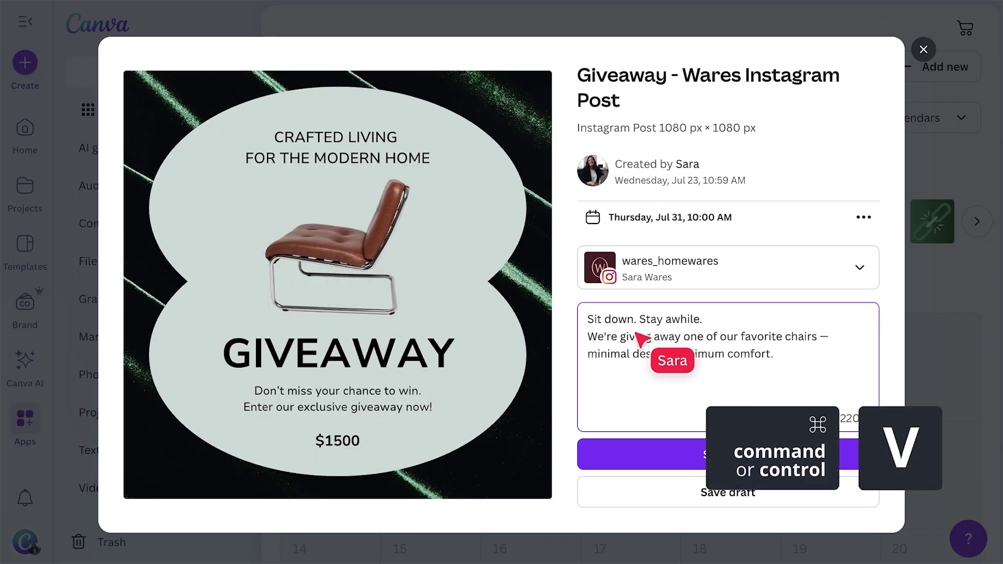
left_click(741, 460)
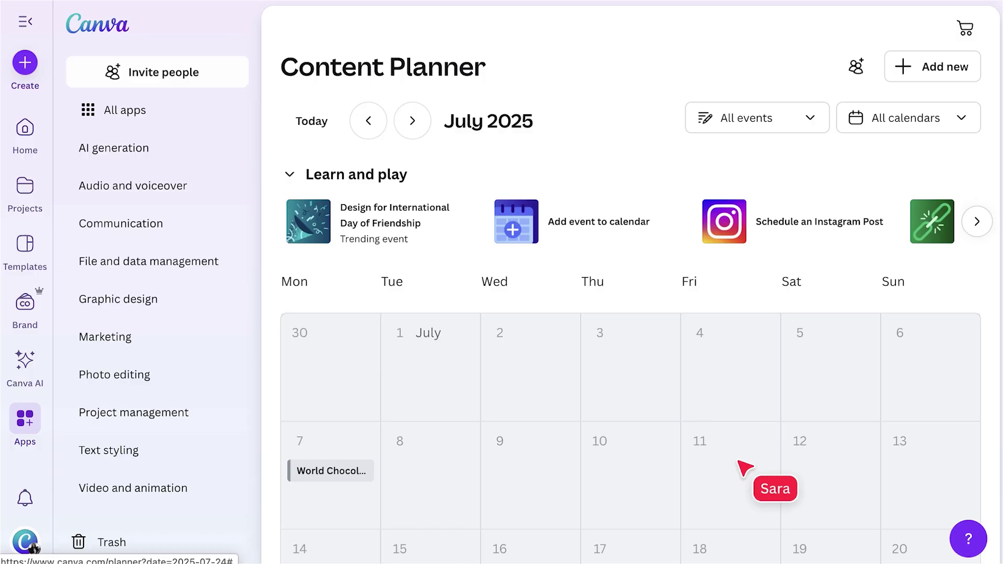
- Review the July 31 Giveaway post's options and caption, then close its details
scroll(739, 462, "down", 8)
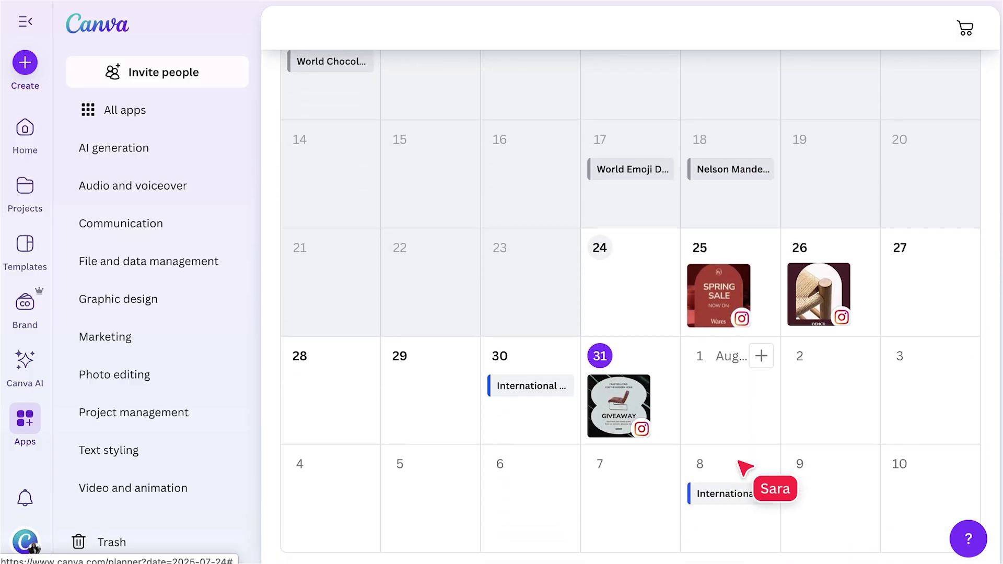
scroll(738, 462, "down", 1)
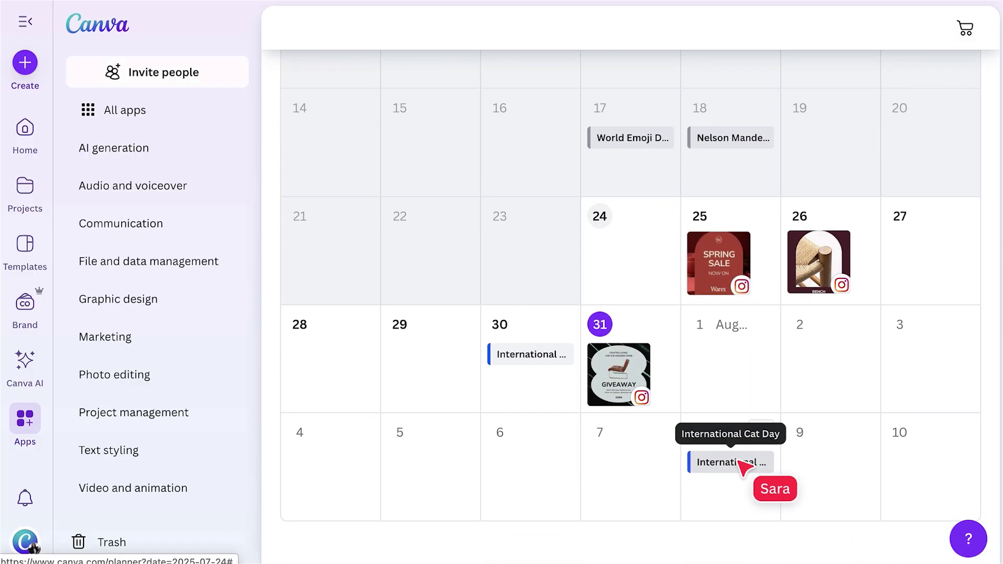
left_click(640, 398)
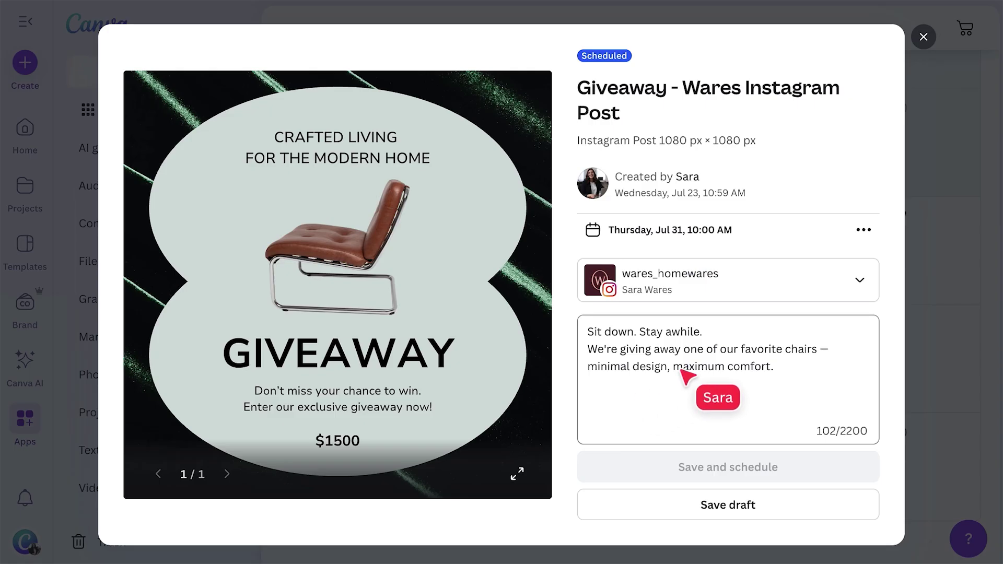
left_click(857, 231)
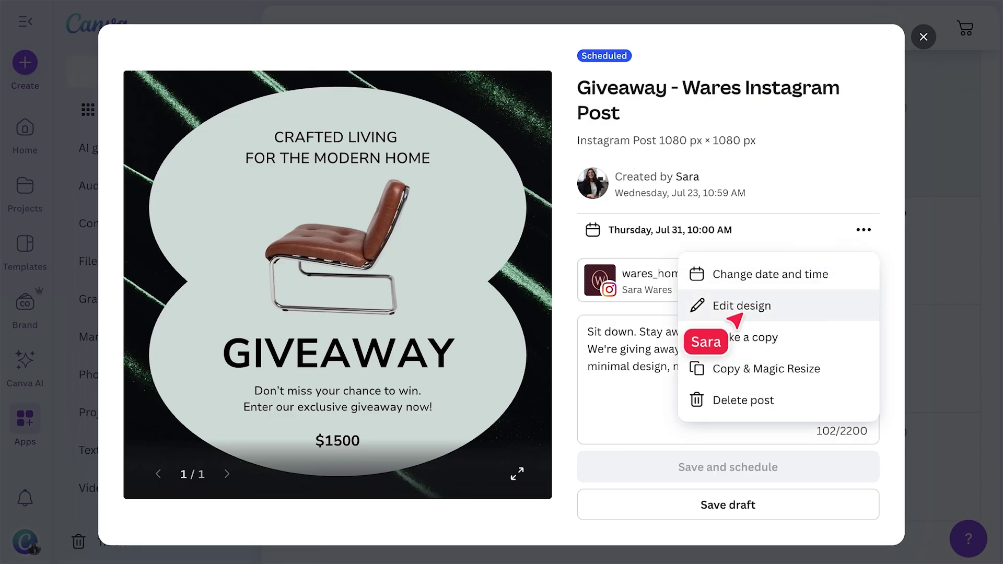
left_click(649, 393)
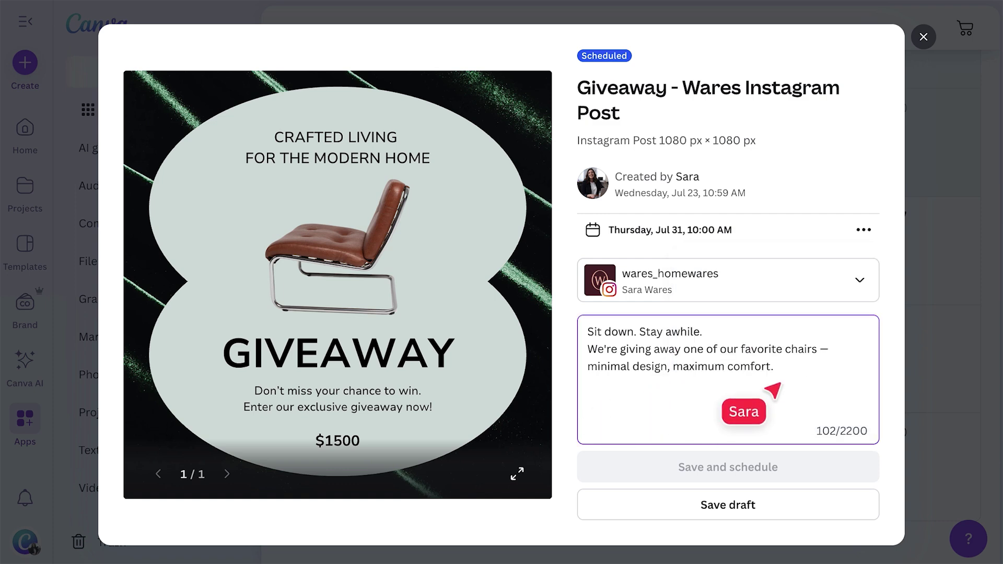
left_click_drag(746, 407, 581, 329)
left_click(581, 330)
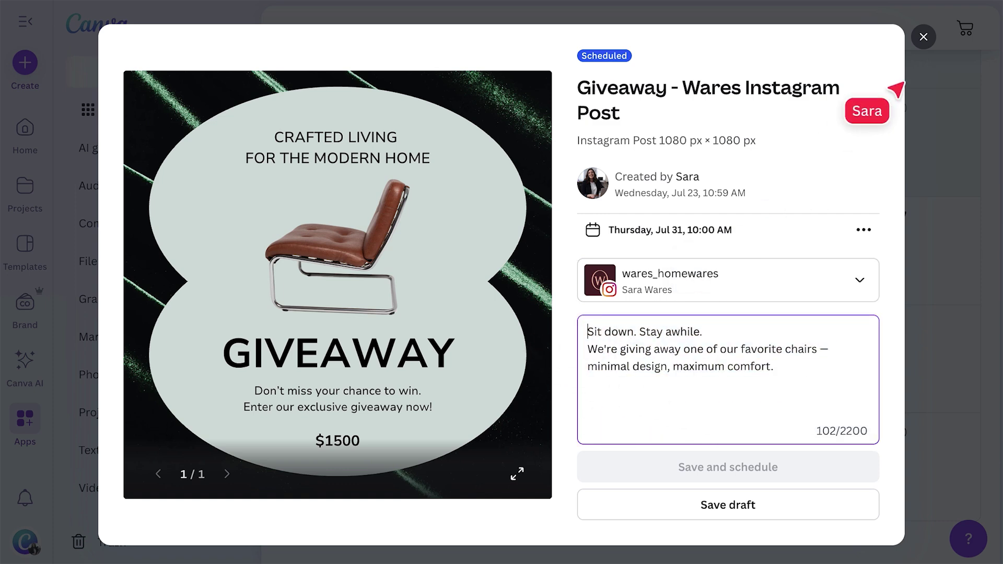
left_click(923, 37)
- Switch the July 26 post to Page 2, replace its caption with 'Minimal by design. Warm by nature.', and save
left_click(800, 272)
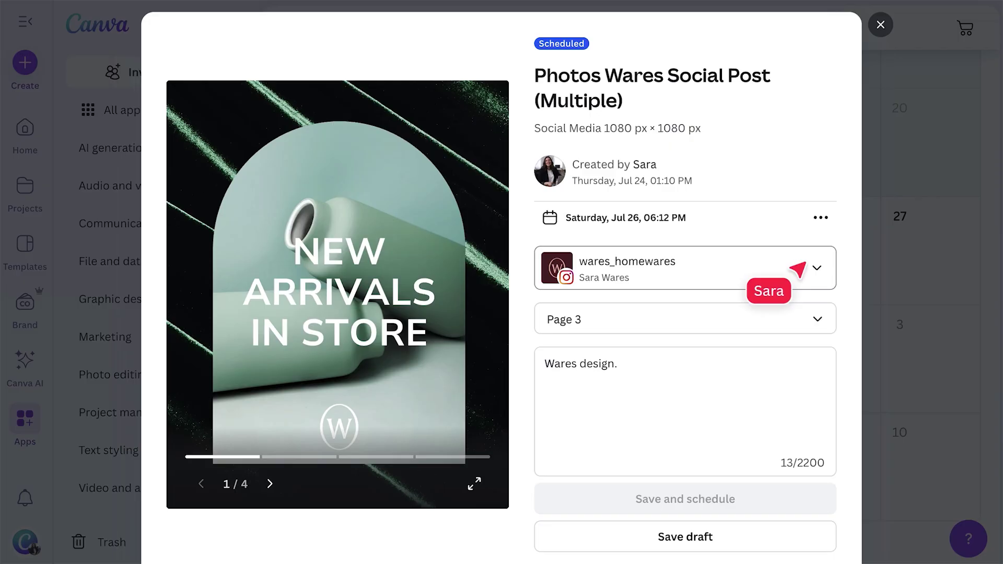
left_click(809, 328)
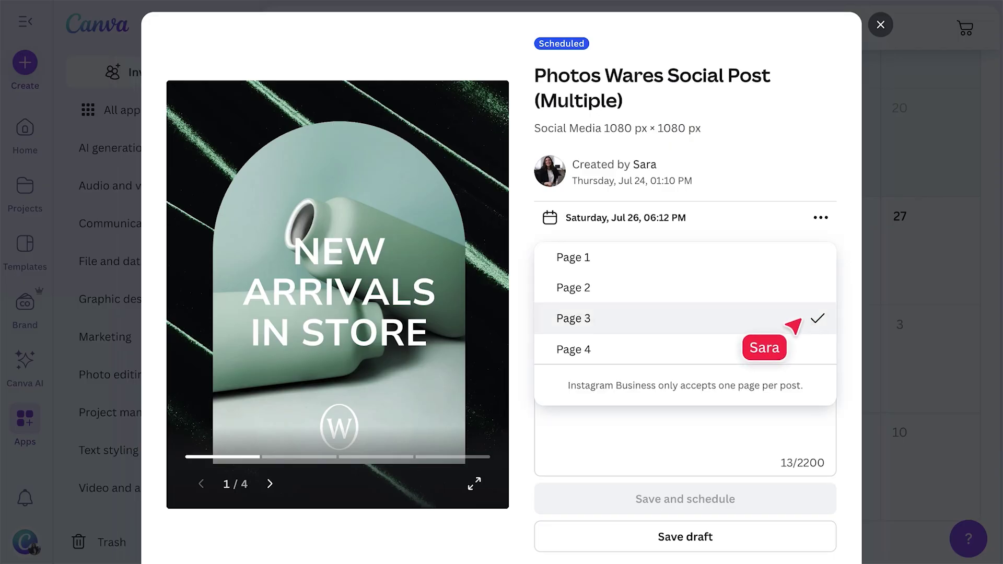
left_click(765, 293)
left_click_drag(626, 368, 547, 361)
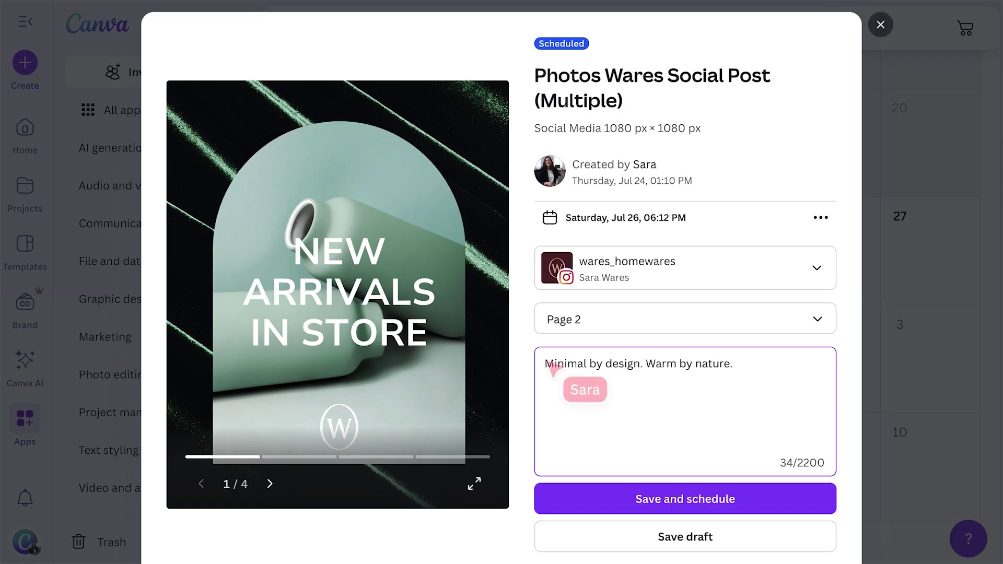
left_click(679, 503)
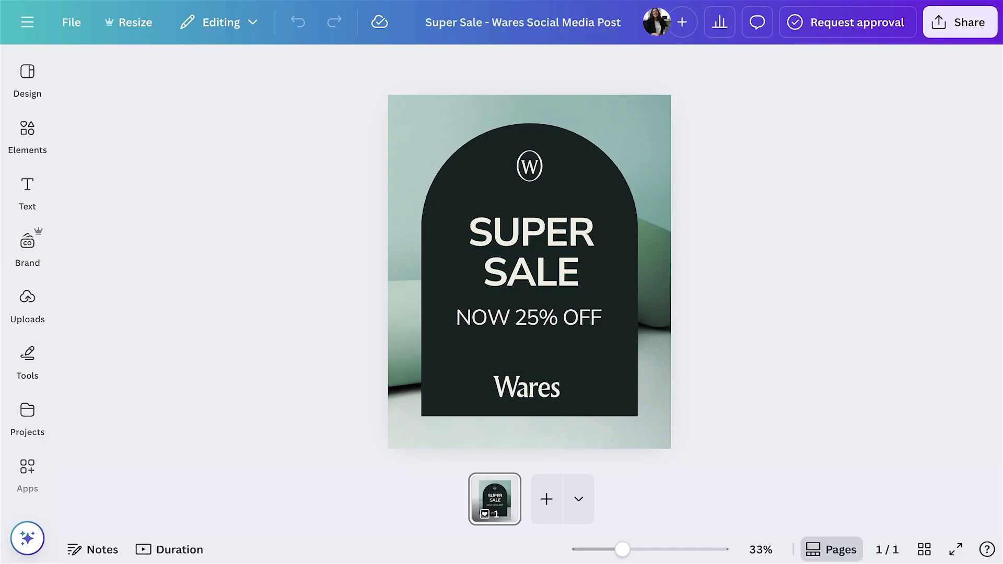
- Copy and resize the Super Sale post into Instagram Story and LinkedIn Single Image Ad sizes
left_click(137, 24)
scroll(111, 157, "down", 4)
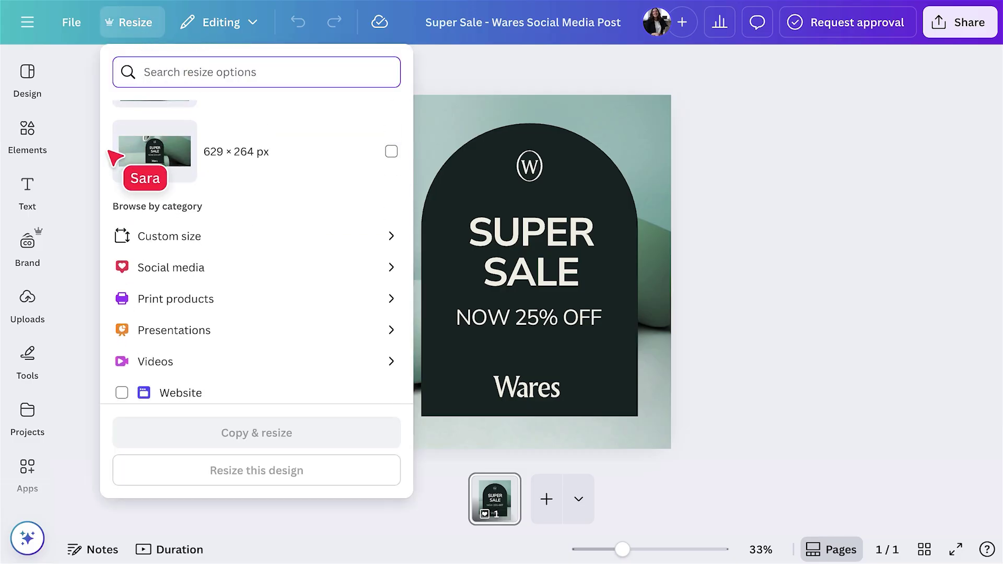
left_click(263, 262)
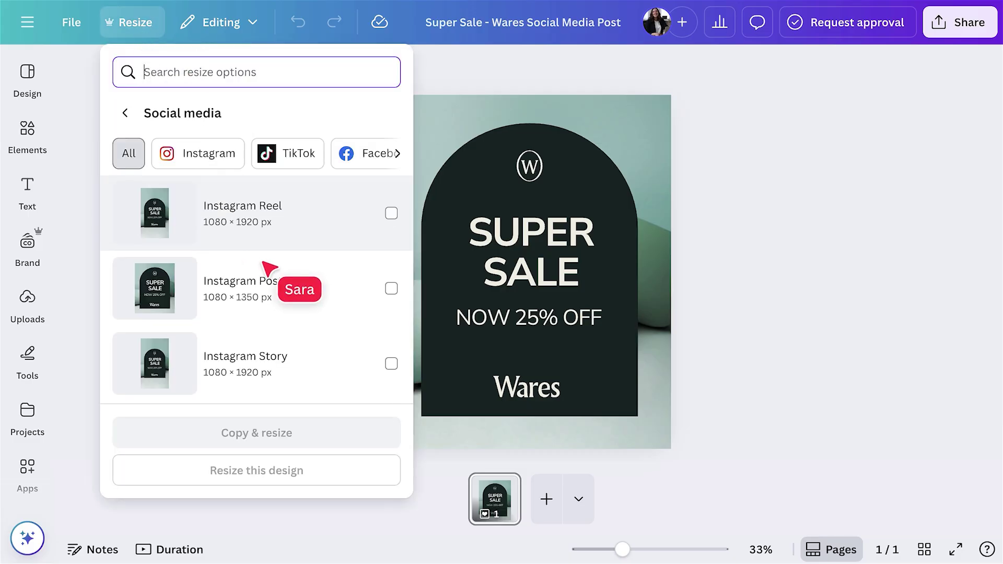
left_click(264, 360)
scroll(264, 369, "down", 3)
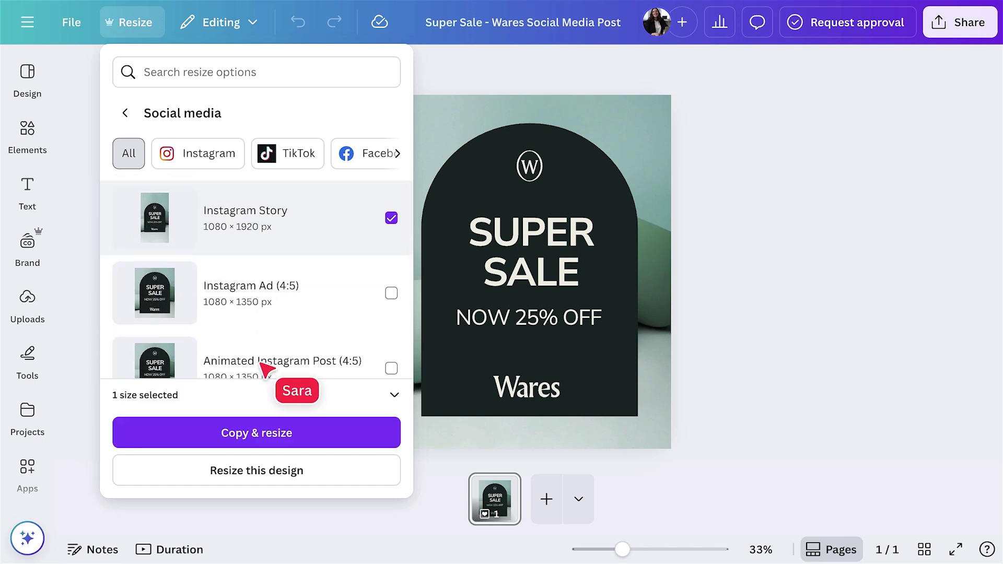
scroll(260, 364, "down", 5)
left_click(321, 307)
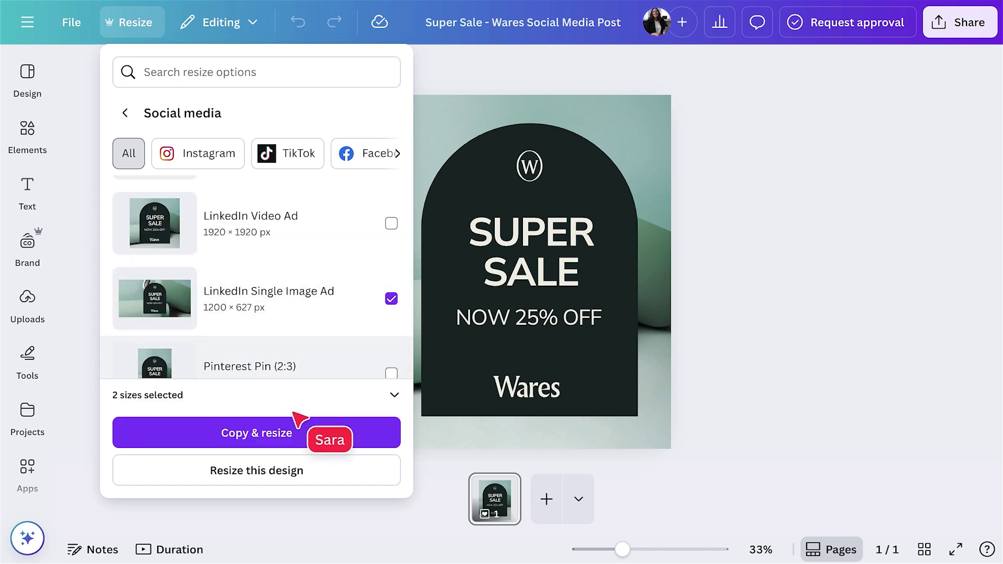
left_click(286, 433)
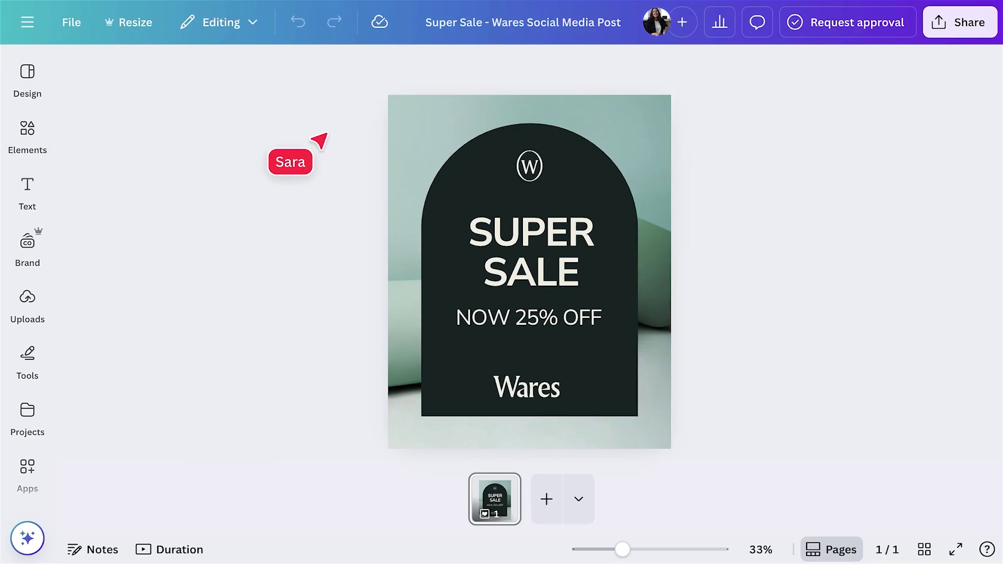
- Request approval of Super Sale from the teammate reviewer, due July 31, 2025, with a thank-you note
left_click(811, 23)
left_click(857, 182)
type("nate")
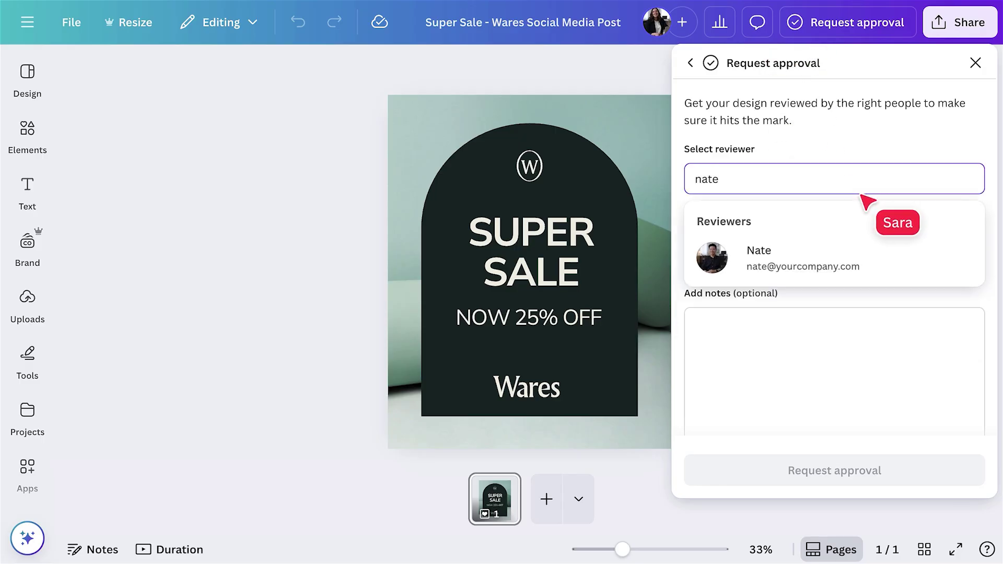
left_click(940, 254)
left_click(894, 277)
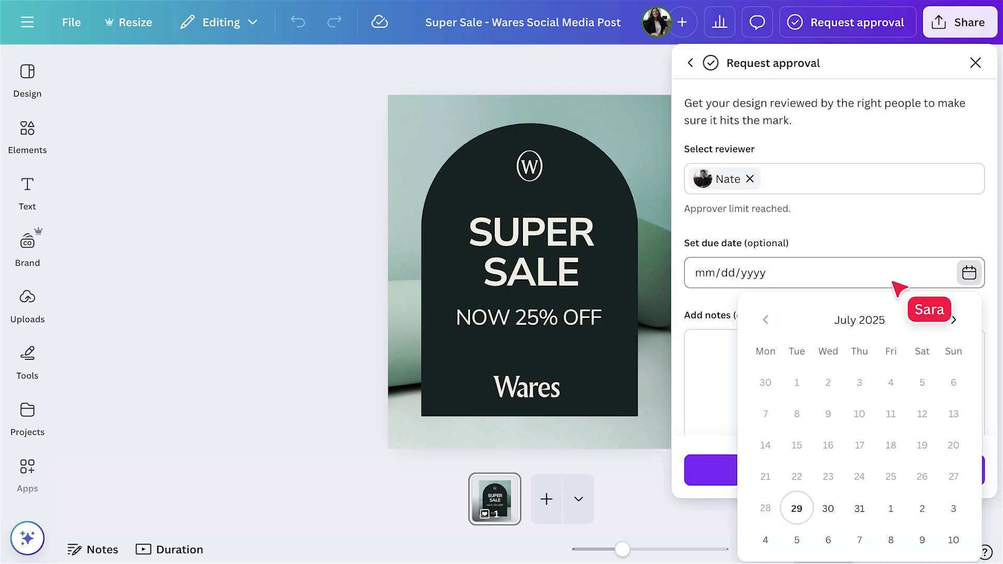
left_click(860, 508)
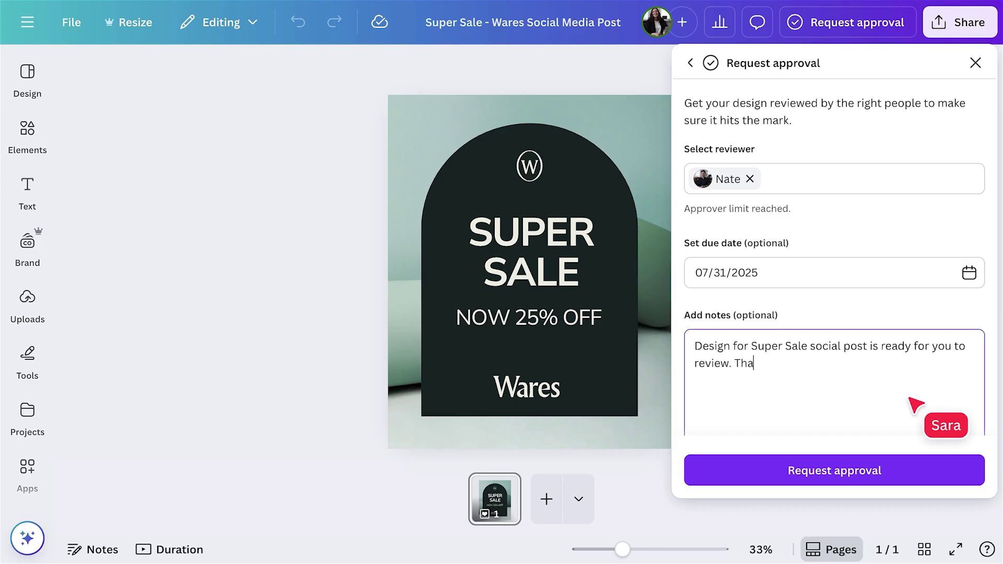
type("nk you")
left_click(855, 473)
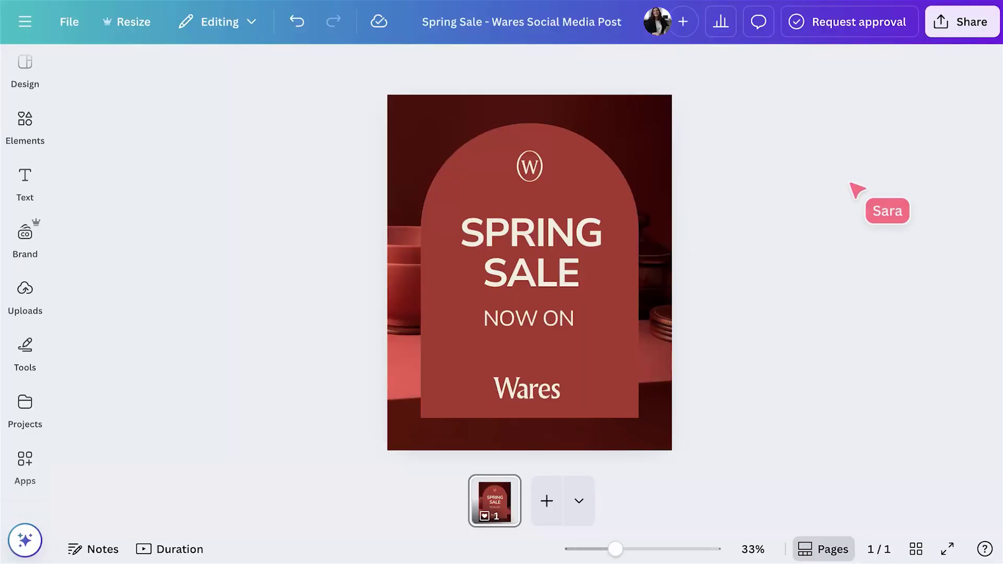
- Check the Spring Sale post's total visits, unique visitors, and poll & quiz responses
left_click(722, 24)
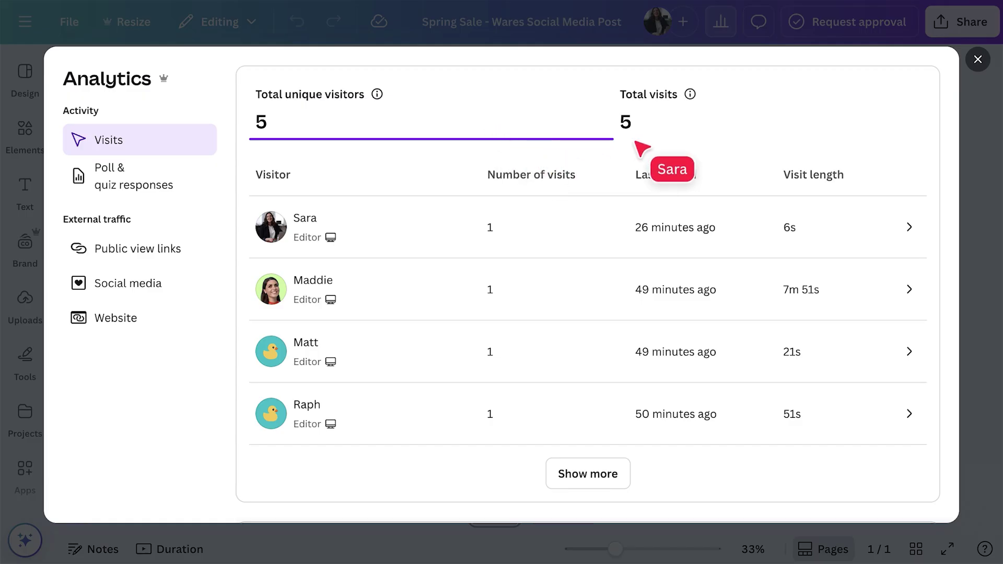
left_click(667, 129)
left_click(510, 131)
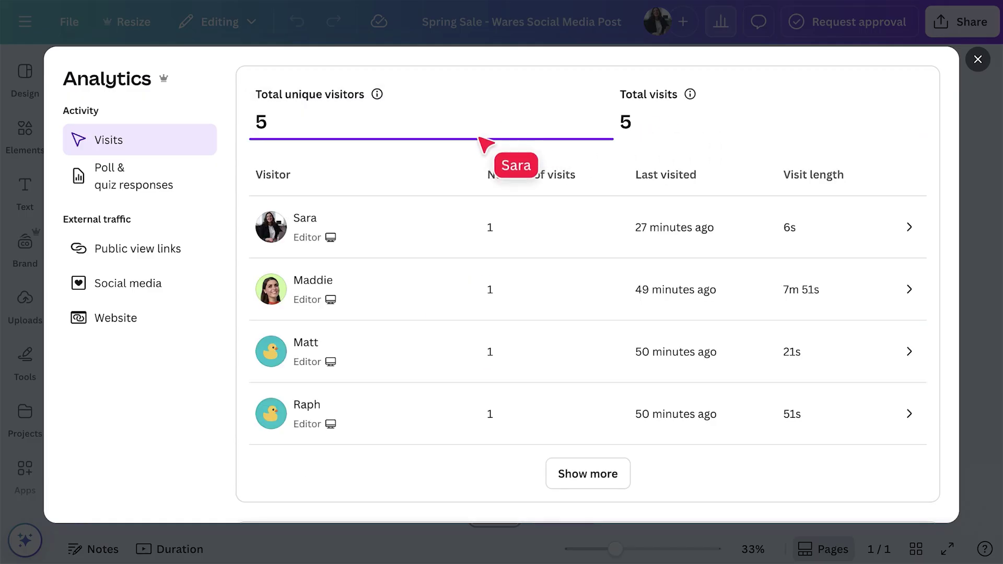
left_click(142, 190)
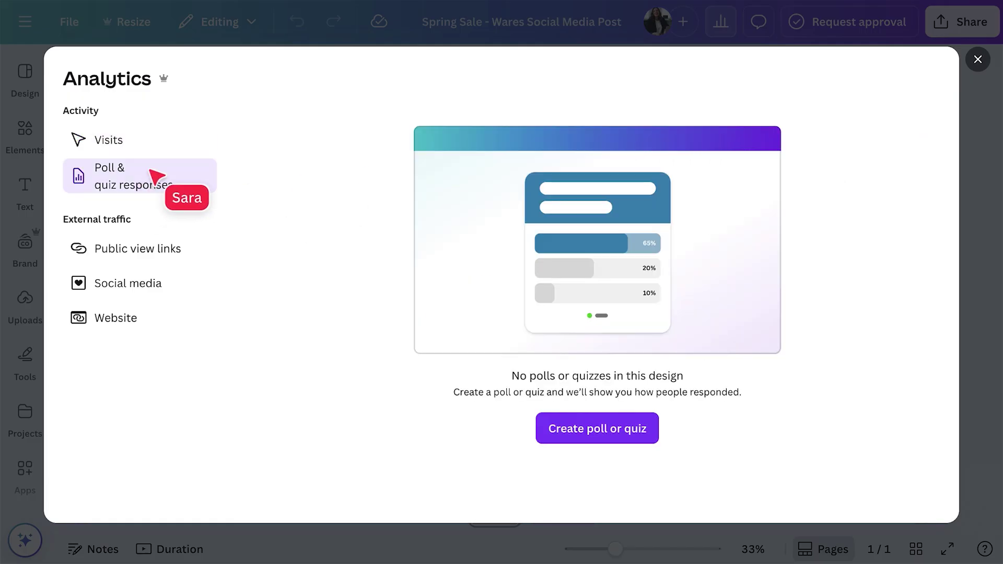
left_click(157, 140)
scroll(230, 214, "down", 3)
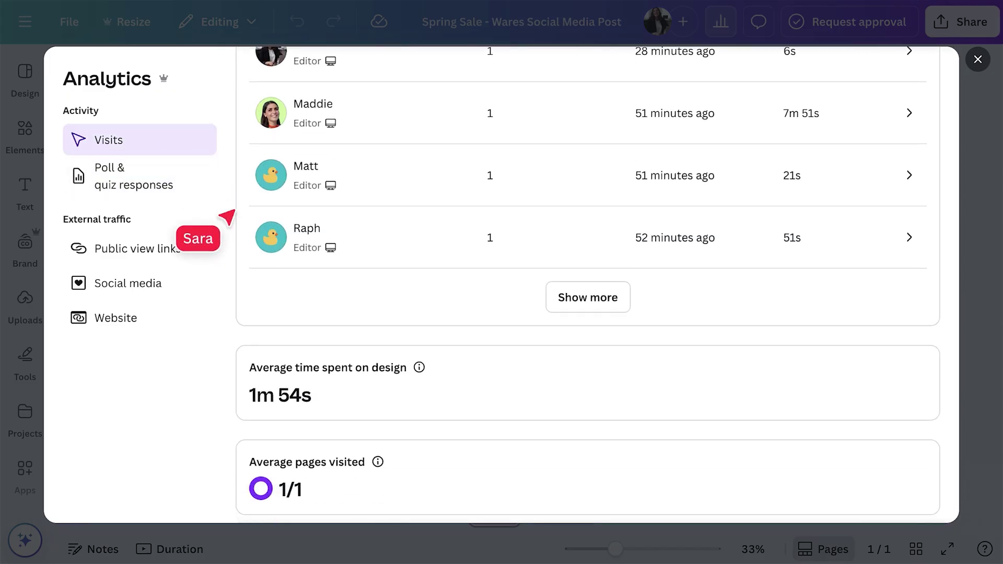
scroll(227, 214, "down", 3)
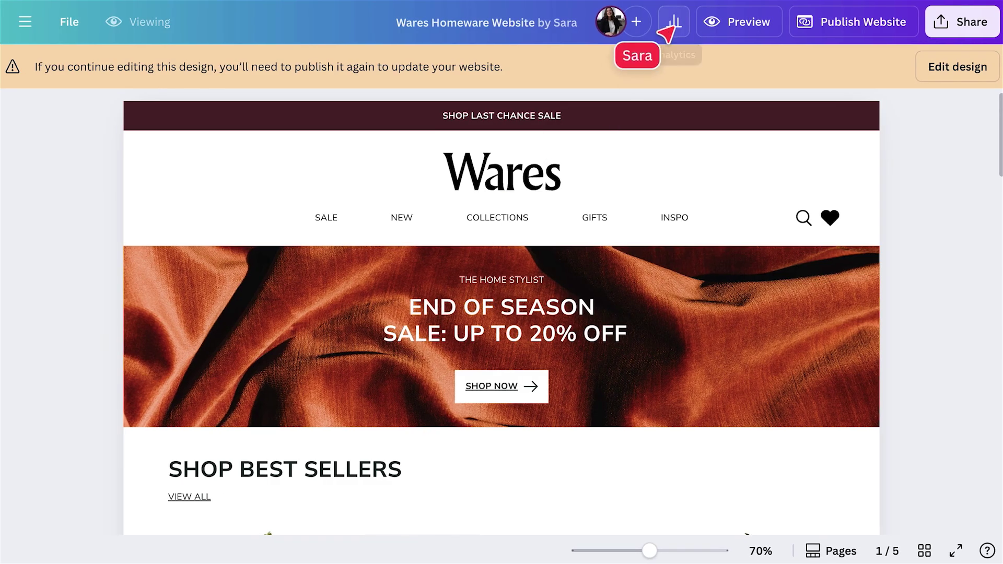
- Review the website's visits by device and by country, plus total link clicks
left_click(673, 23)
scroll(662, 152, "down", 7)
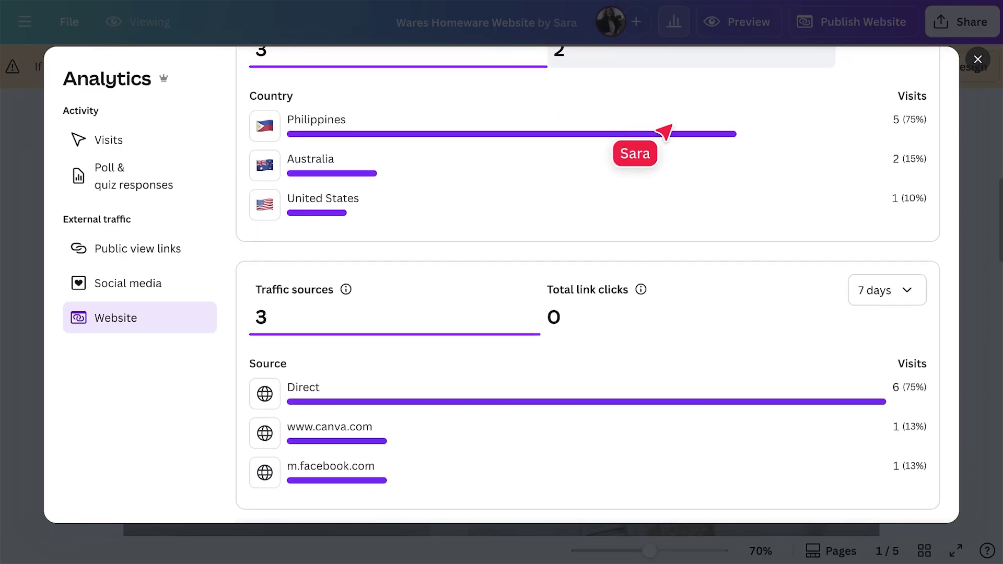
scroll(412, 308, "up", 3)
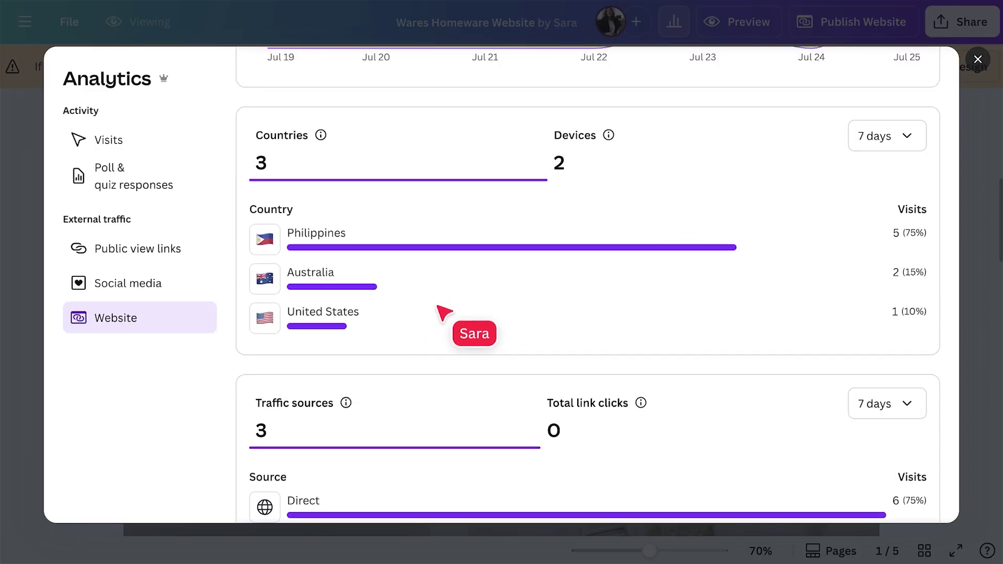
left_click(610, 165)
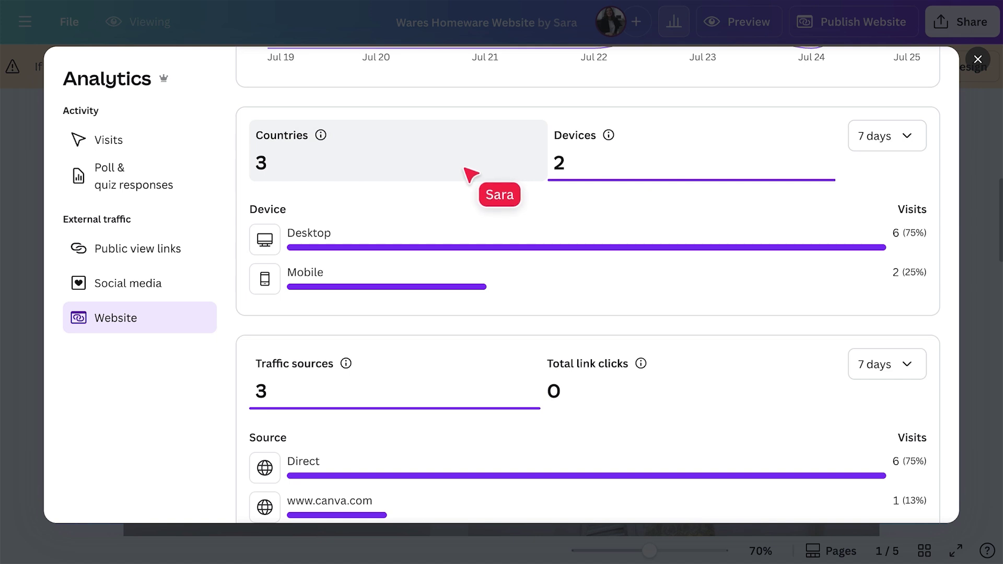
left_click(467, 170)
scroll(468, 171, "down", 3)
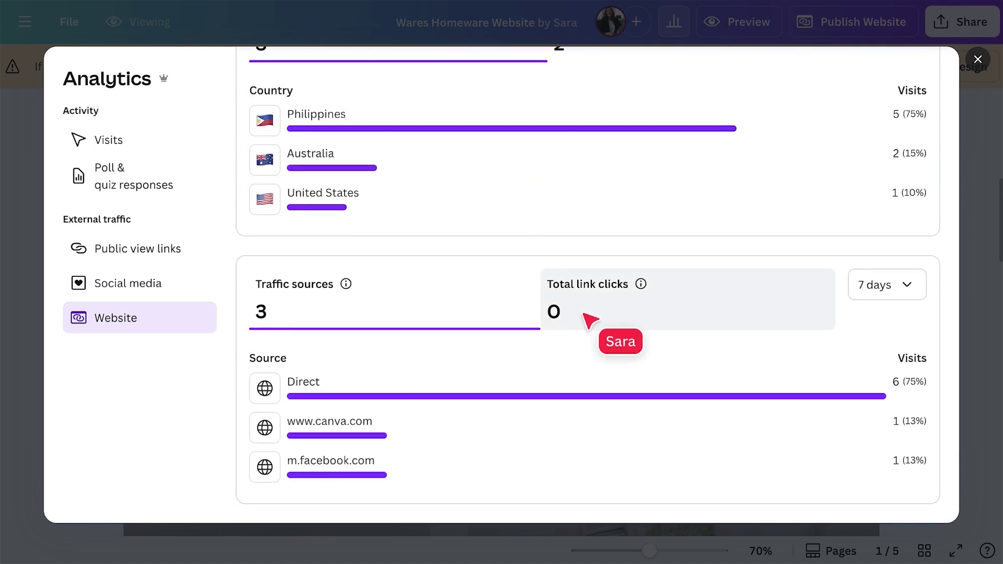
left_click(584, 315)
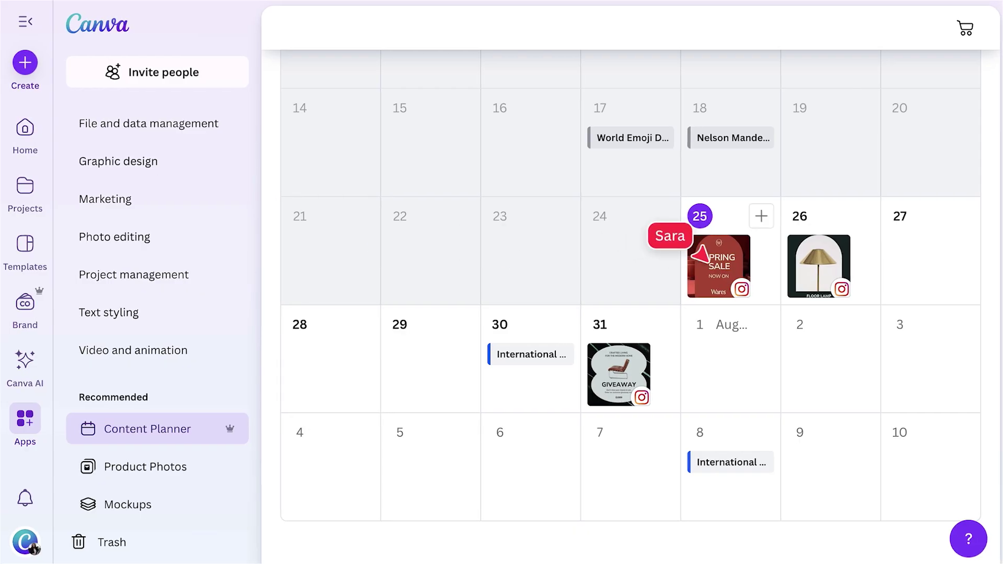
- Check the July 25 Spring Sale post's insights and Audience Segment 1's public-link visitors
left_click(700, 254)
left_click(748, 274)
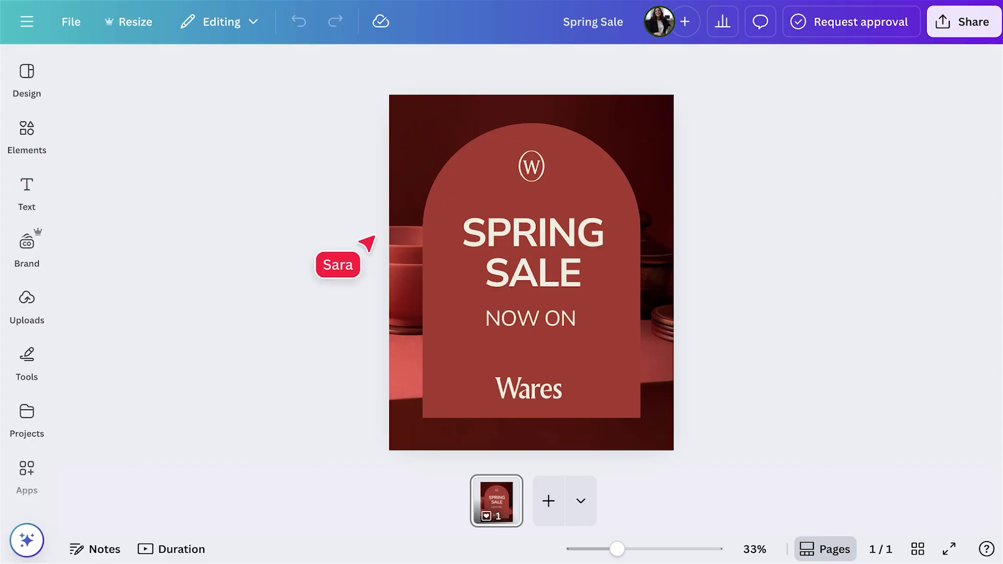
left_click(964, 23)
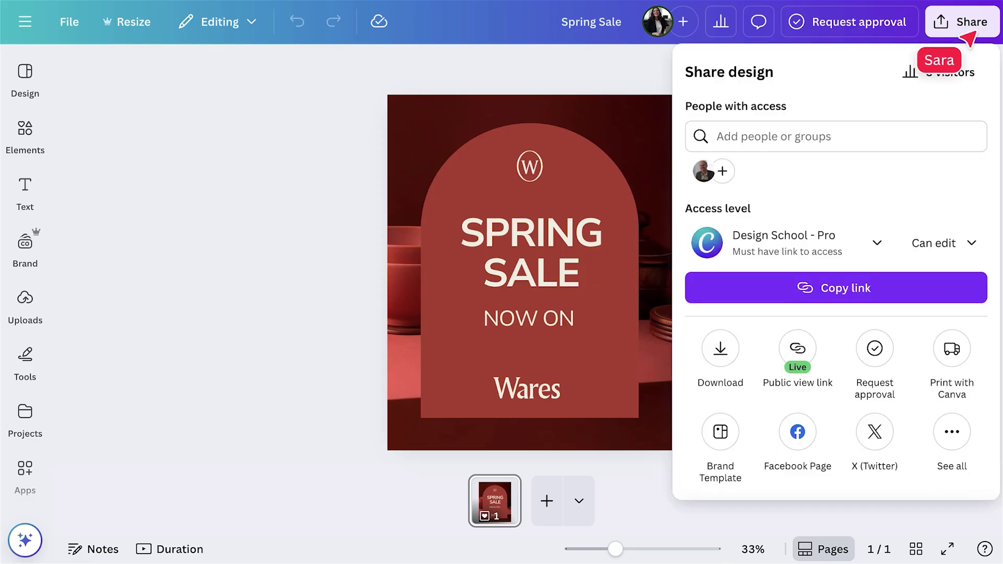
left_click(793, 360)
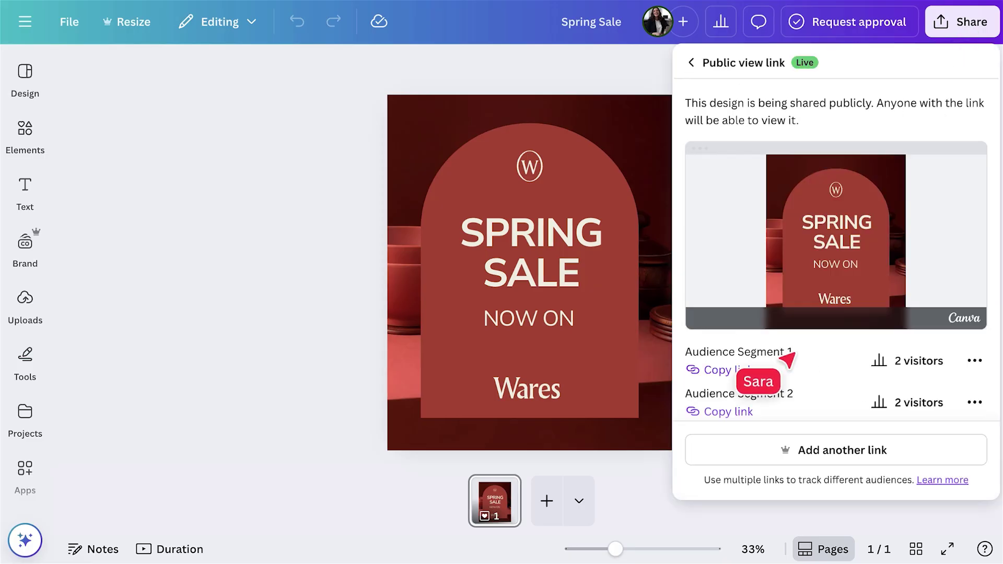
left_click(900, 368)
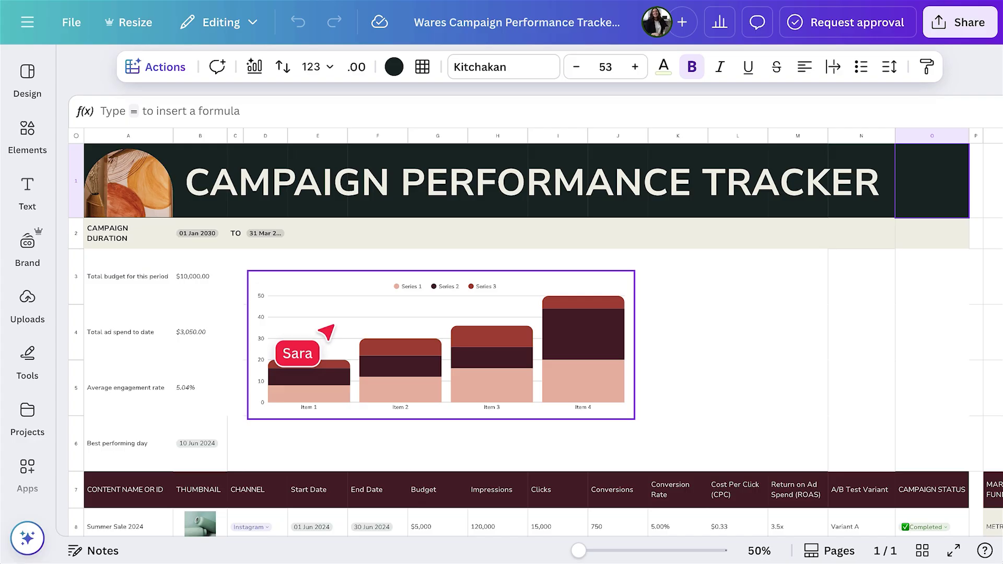
- Connect Google Sheets as the chart's import source using the signed-in Google account
double_click(319, 328)
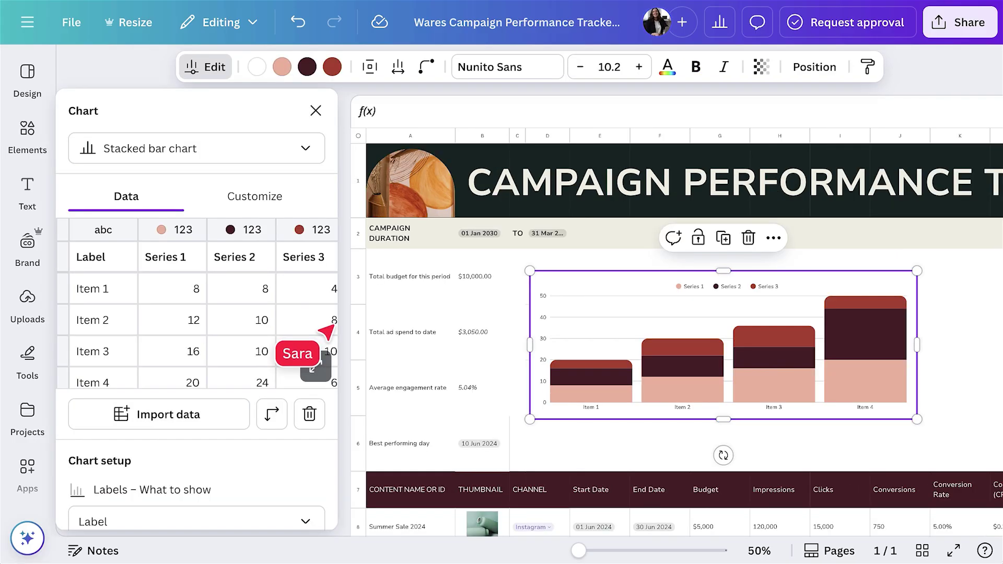
left_click(177, 422)
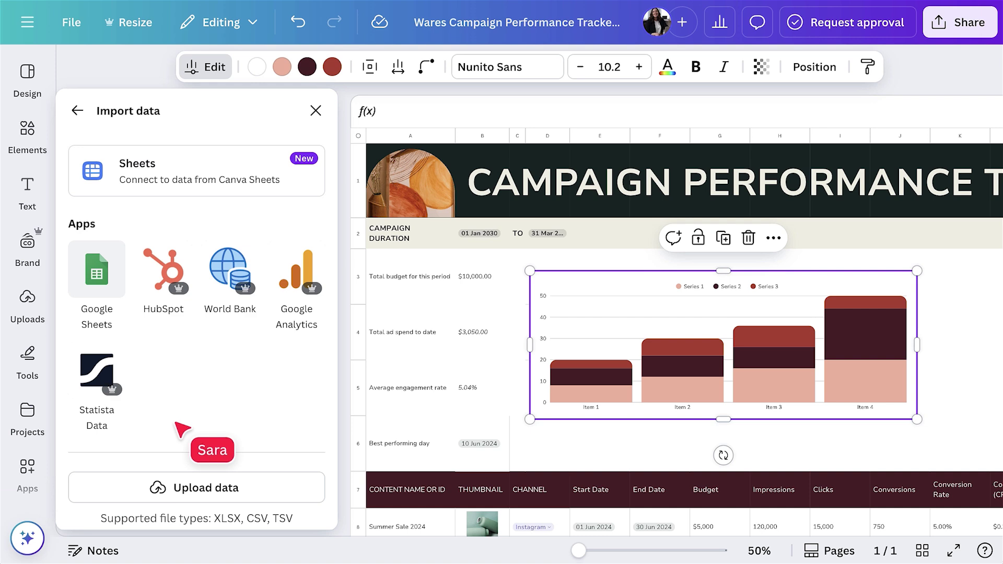
left_click(107, 286)
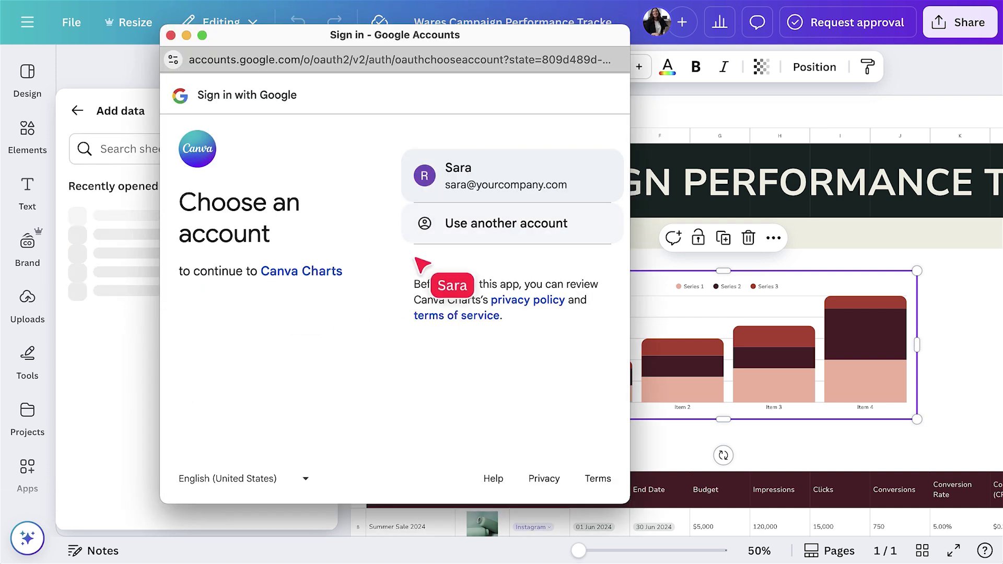
left_click(571, 189)
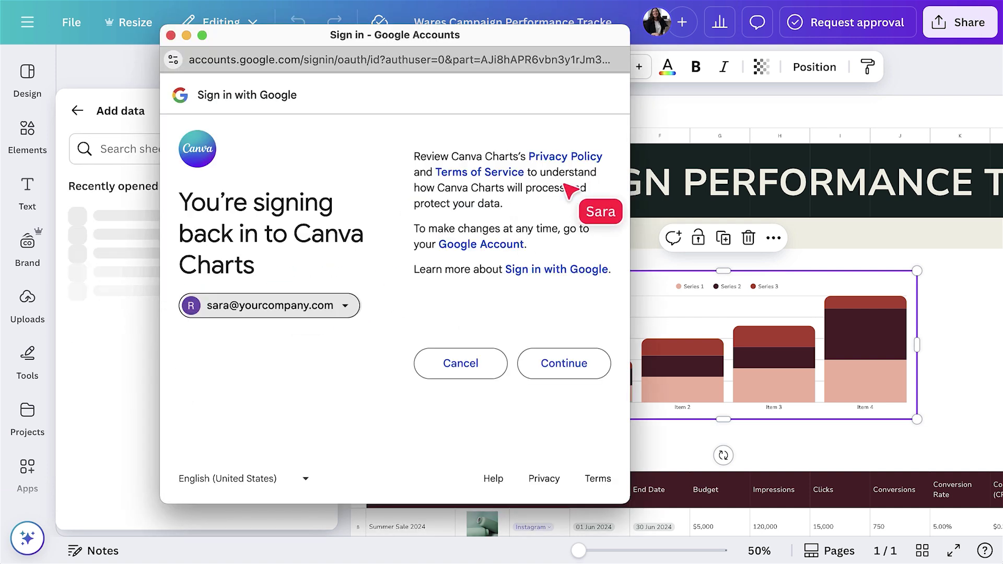
left_click(564, 372)
scroll(569, 379, "down", 3)
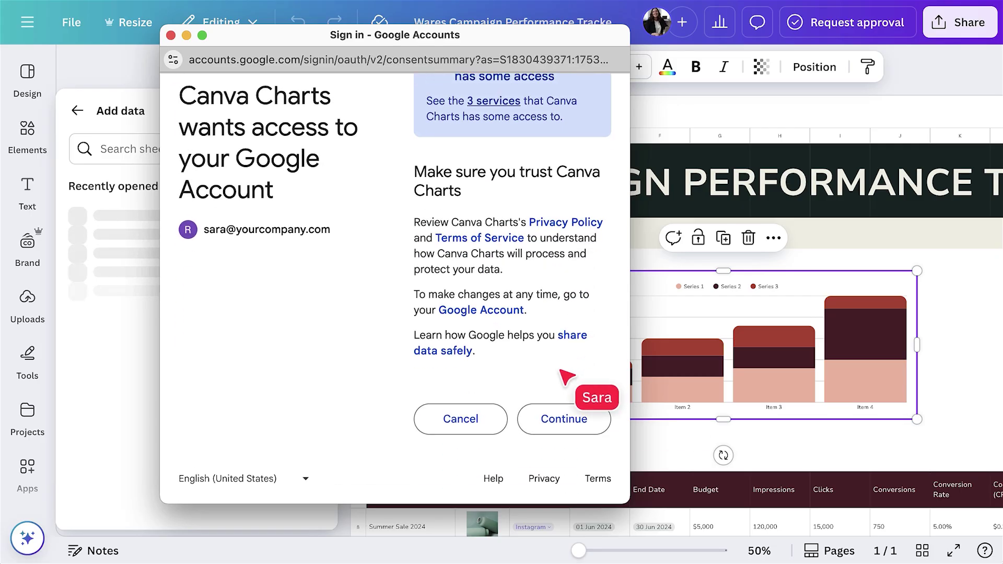
left_click(565, 420)
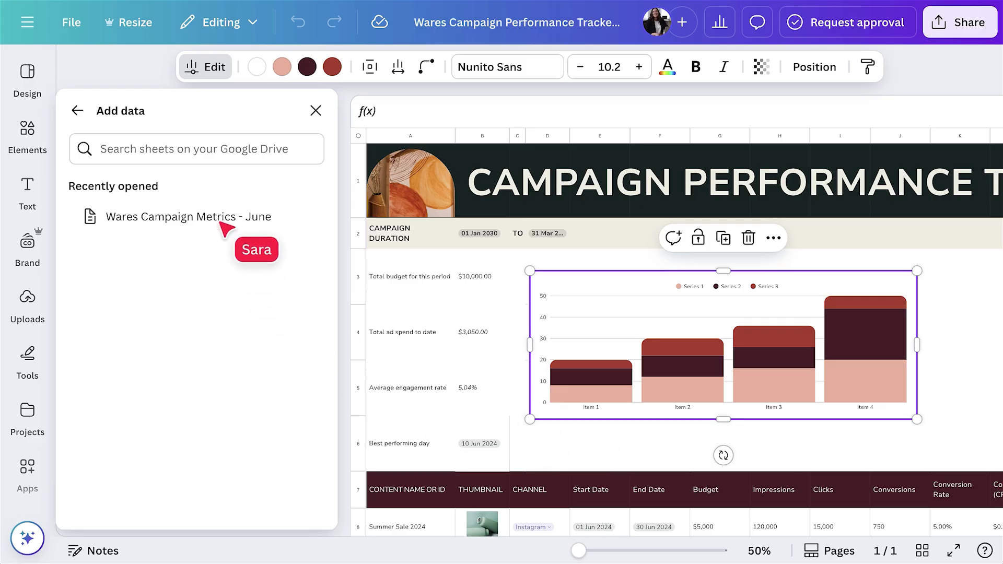
- Chart the Wares Campaign Metrics - June sheet using cell range A1:L7
left_click(221, 219)
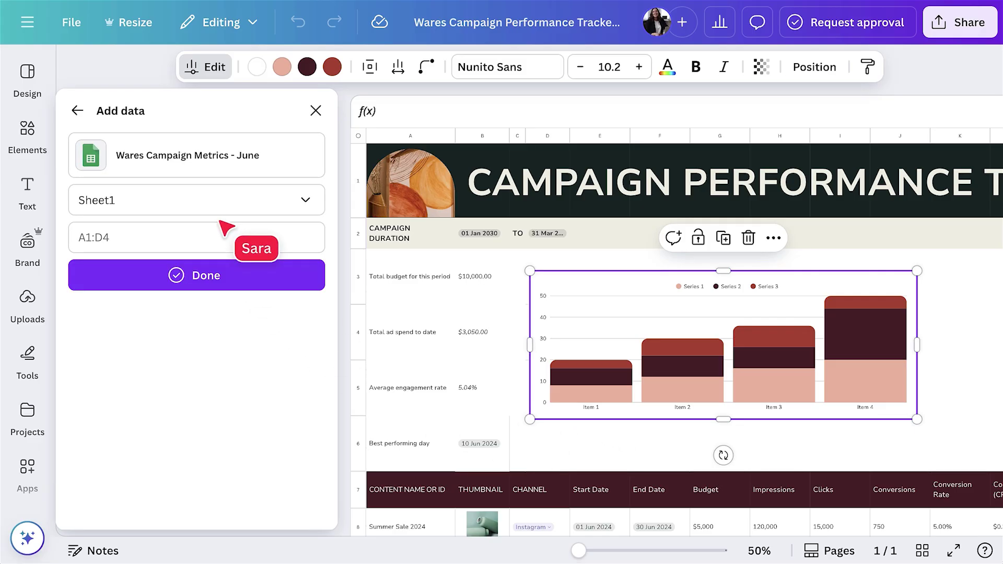
left_click(239, 247)
type("A1:L7")
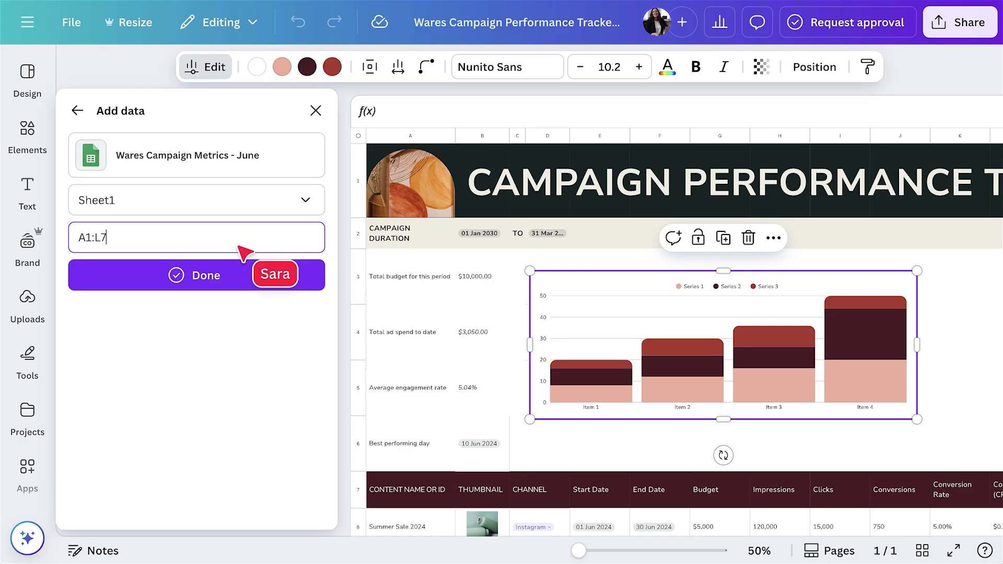
left_click(217, 275)
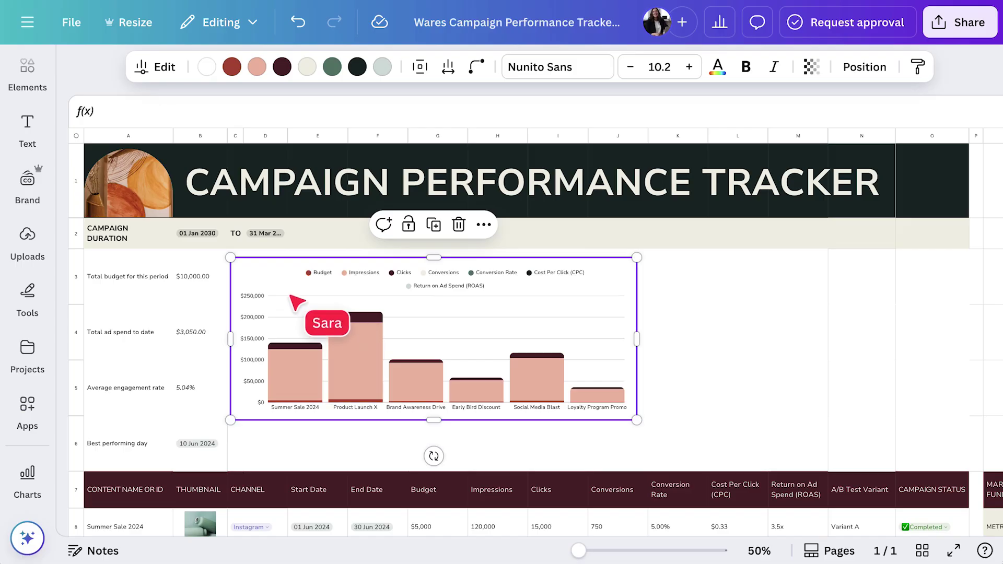
- Change the tracker chart to a line chart and refresh it with the latest sheet data
left_click(157, 67)
left_click(202, 155)
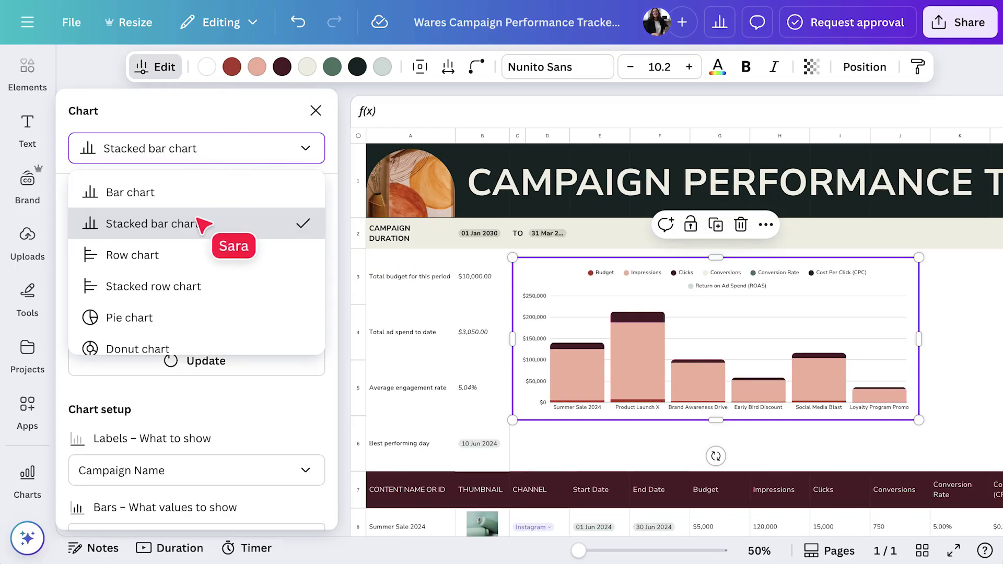
scroll(204, 230, "down", 3)
left_click(156, 267)
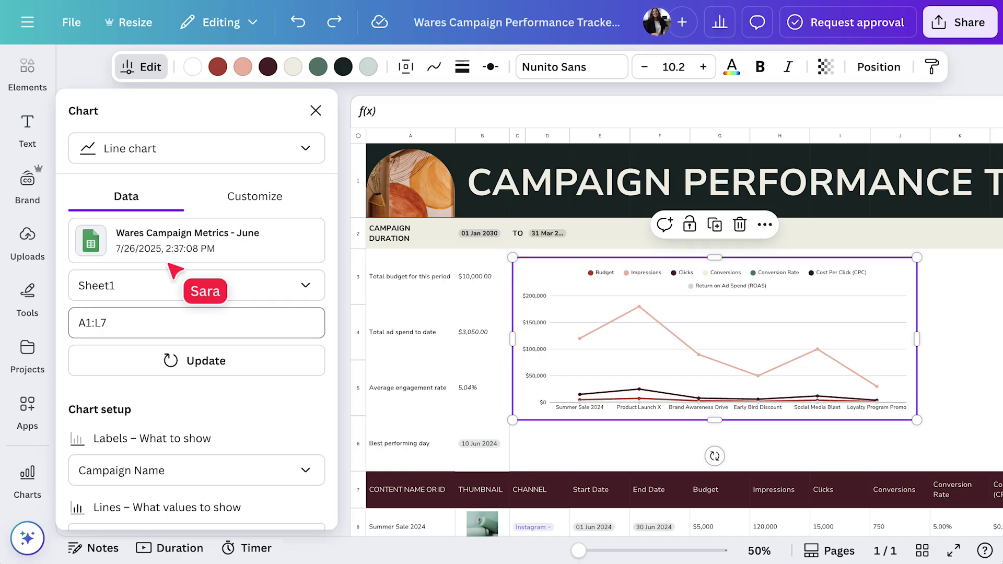
left_click(236, 370)
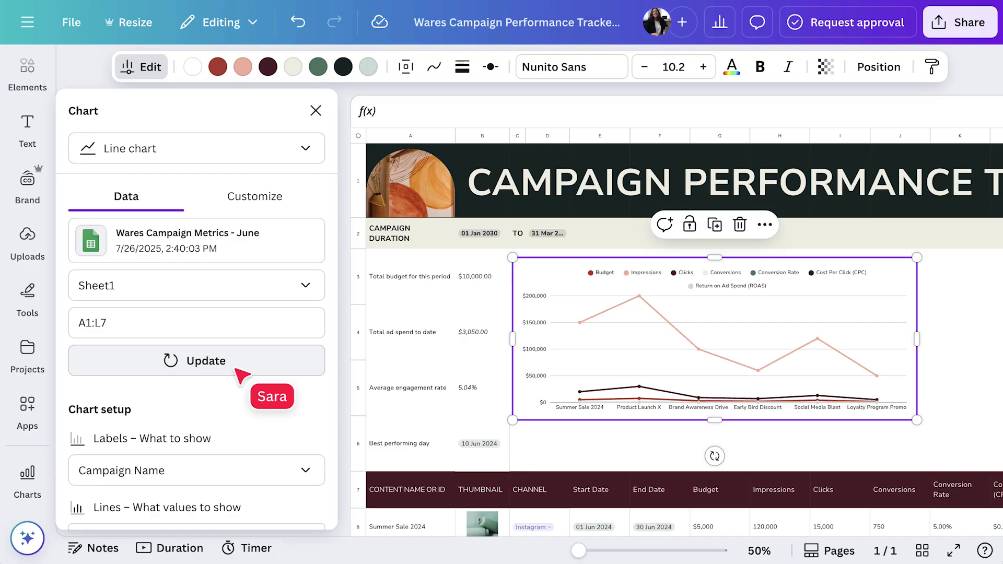
- Paste the line chart onto slide 5 and resize it to fill the dark maroon panel
key("ctrl+c")
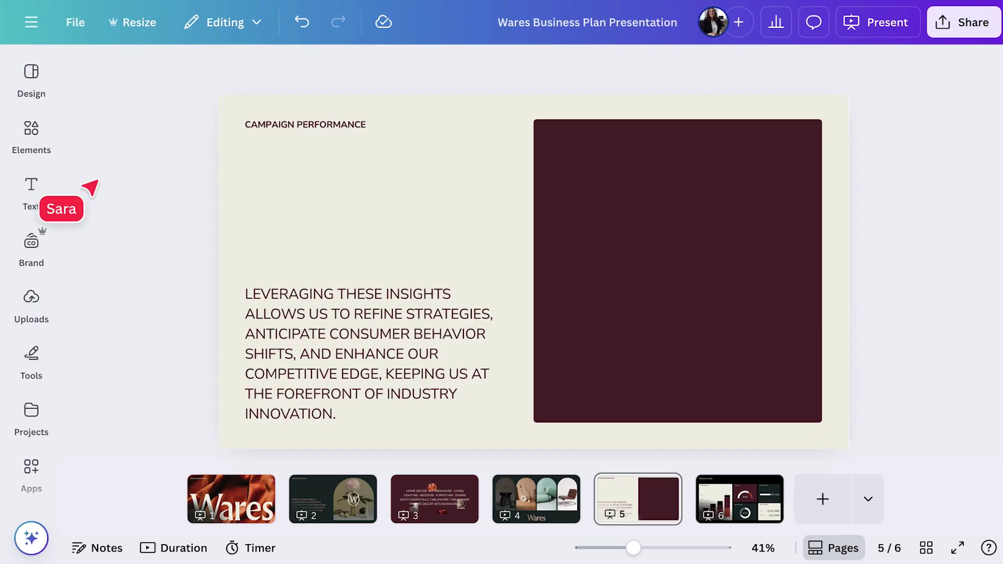
key("ctrl+v")
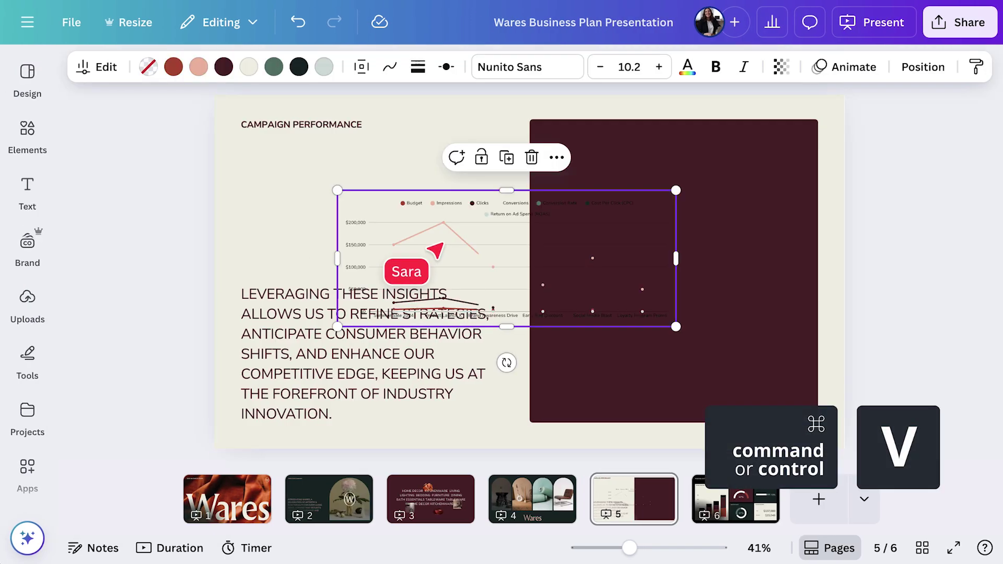
left_click_drag(428, 244, 645, 197)
left_click_drag(880, 277, 770, 328)
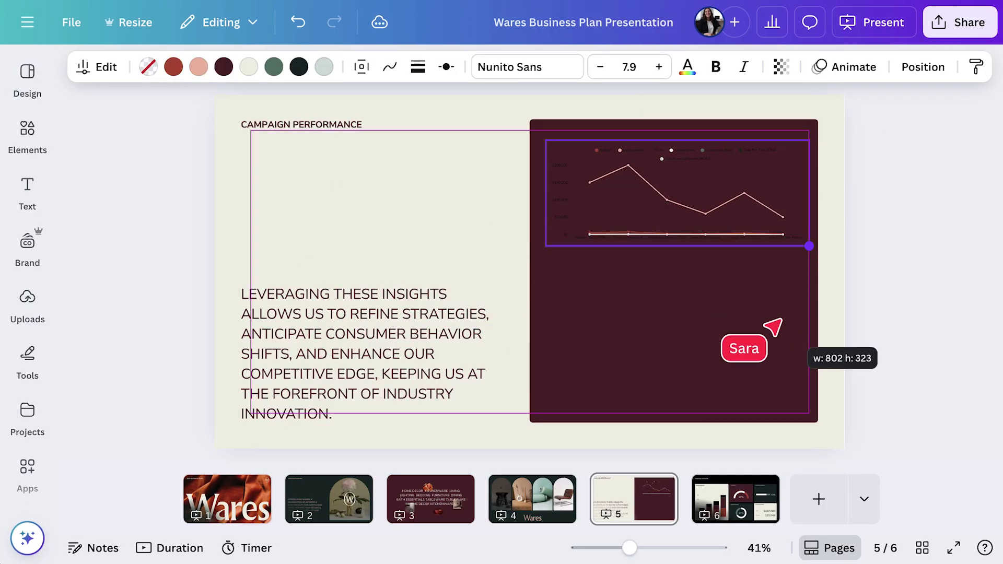
left_click_drag(678, 244, 659, 414)
- Check the layout, then reselect the pasted chart and open its data settings
left_click(469, 179)
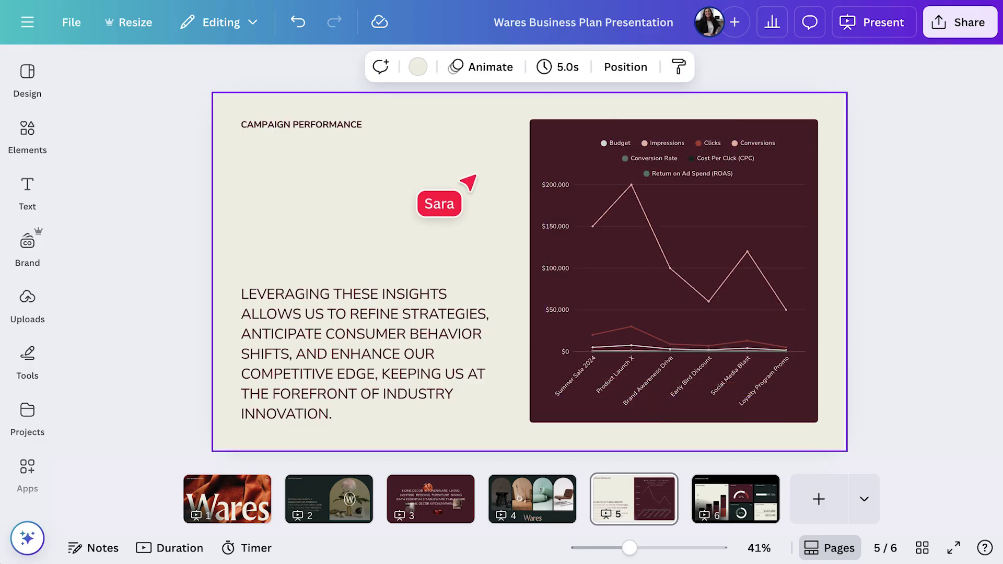
left_click(565, 163)
left_click(106, 67)
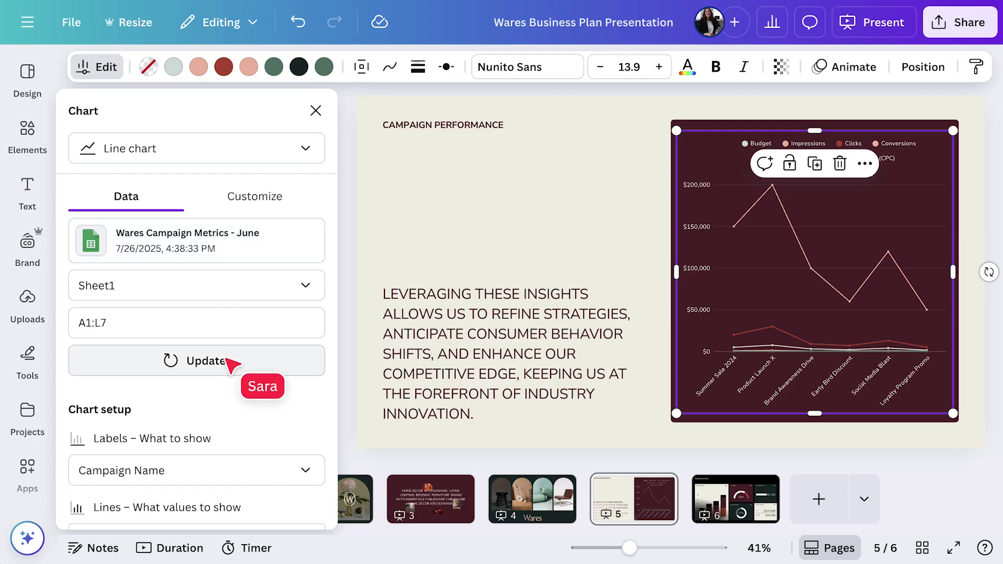
- Create a public template link for the presentation and copy it
left_click(957, 23)
left_click(870, 436)
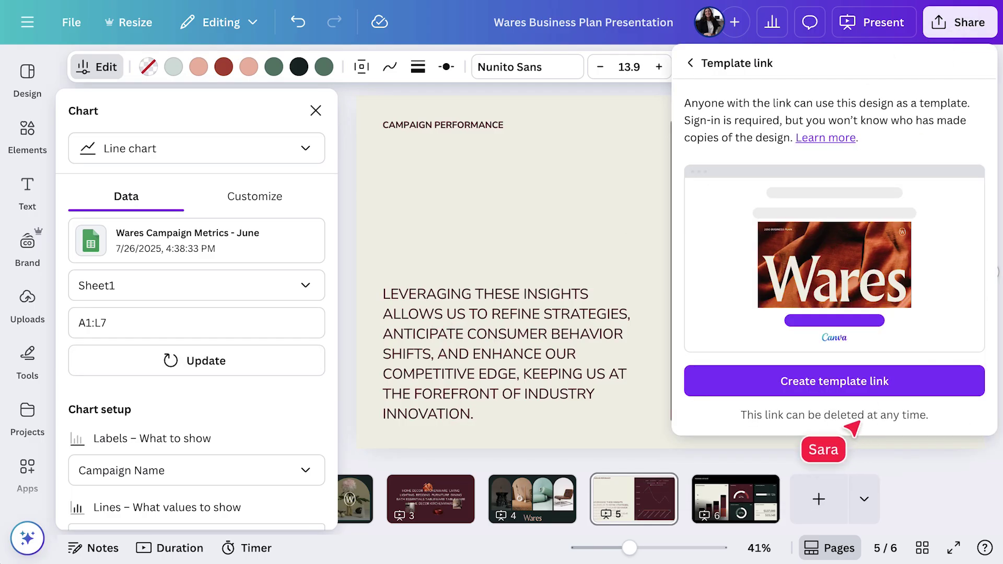
left_click(836, 384)
left_click(938, 381)
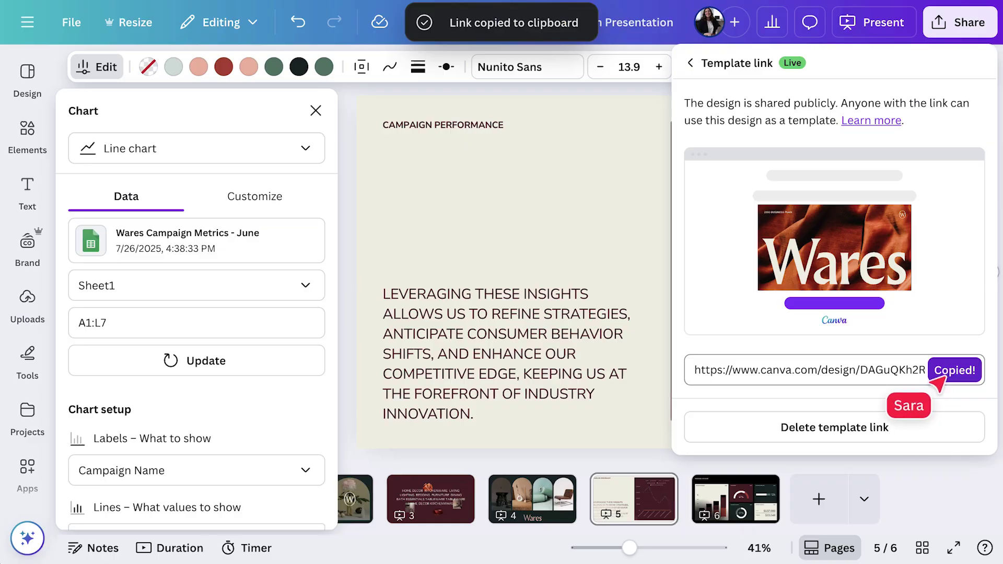
- Return to slide 5's chart in the editor and open its data settings
left_click(510, 477)
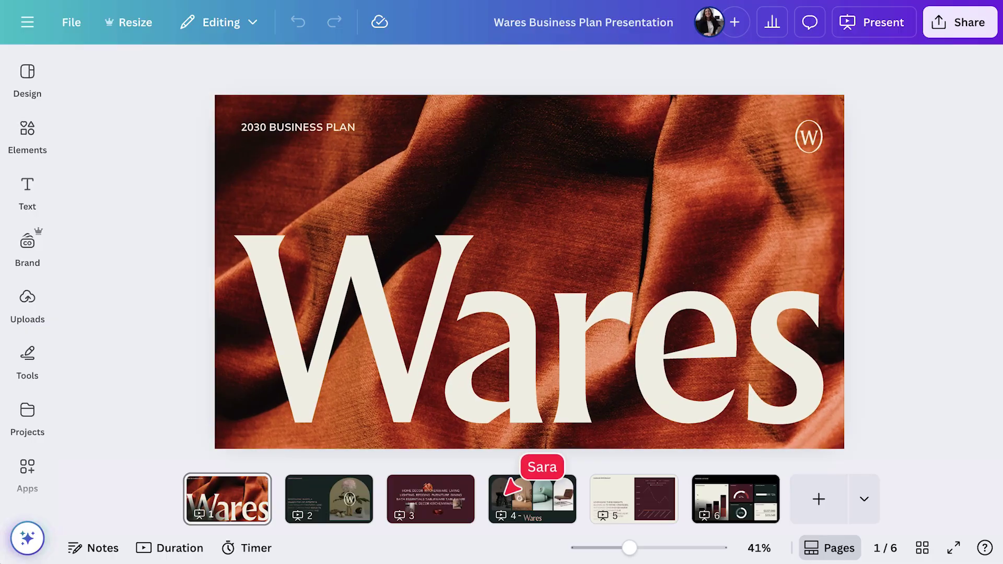
left_click(619, 486)
left_click(624, 298)
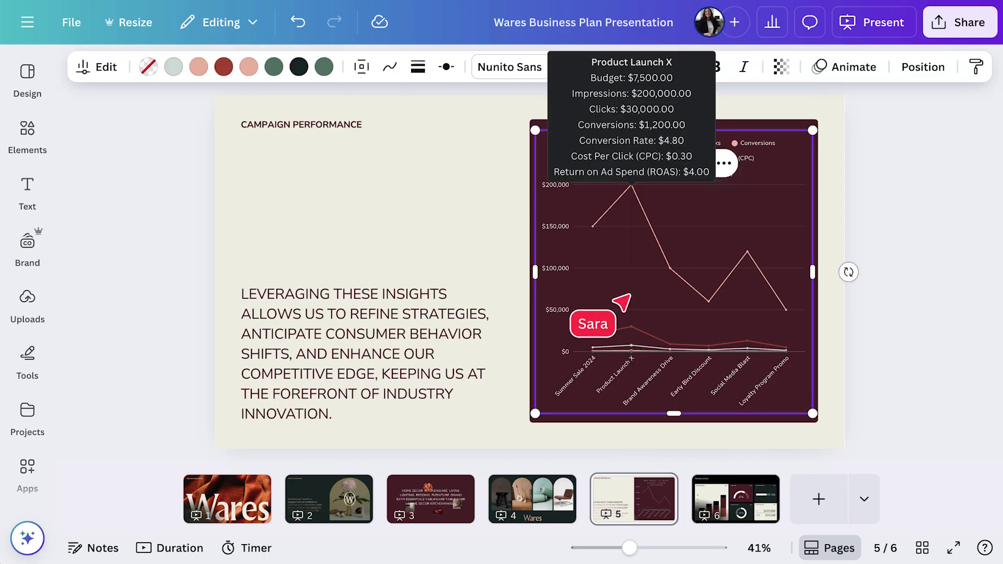
left_click(111, 69)
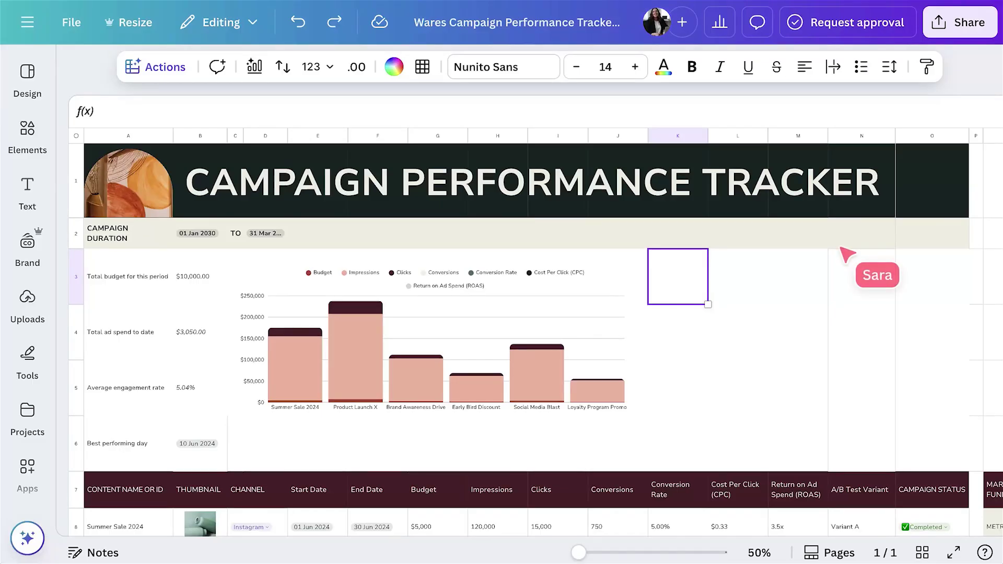
- Insert a funnel chart from the Impressions and Clicks data in H7:I13
scroll(699, 350, "down", 5)
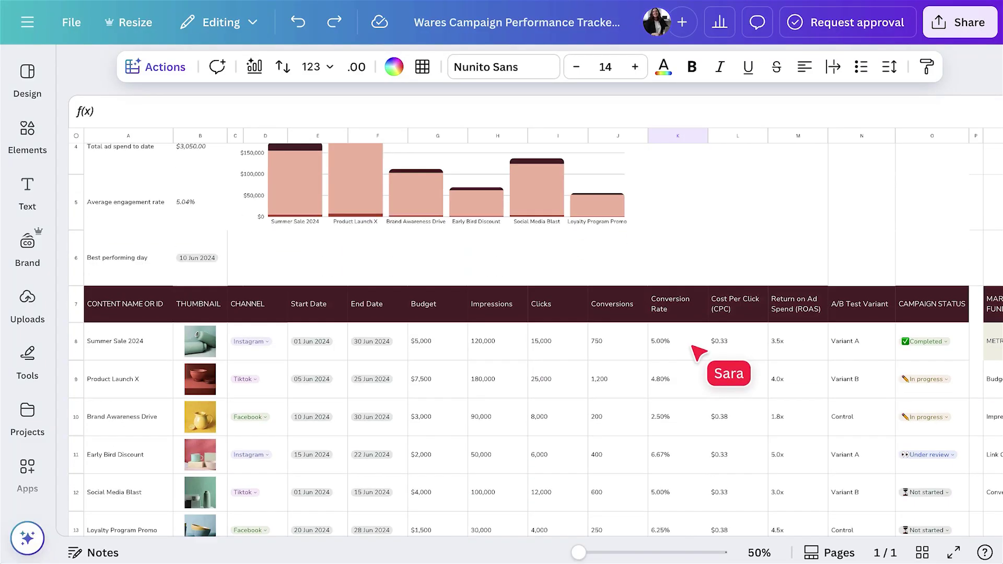
left_click(499, 269)
left_click_drag(506, 277, 554, 486)
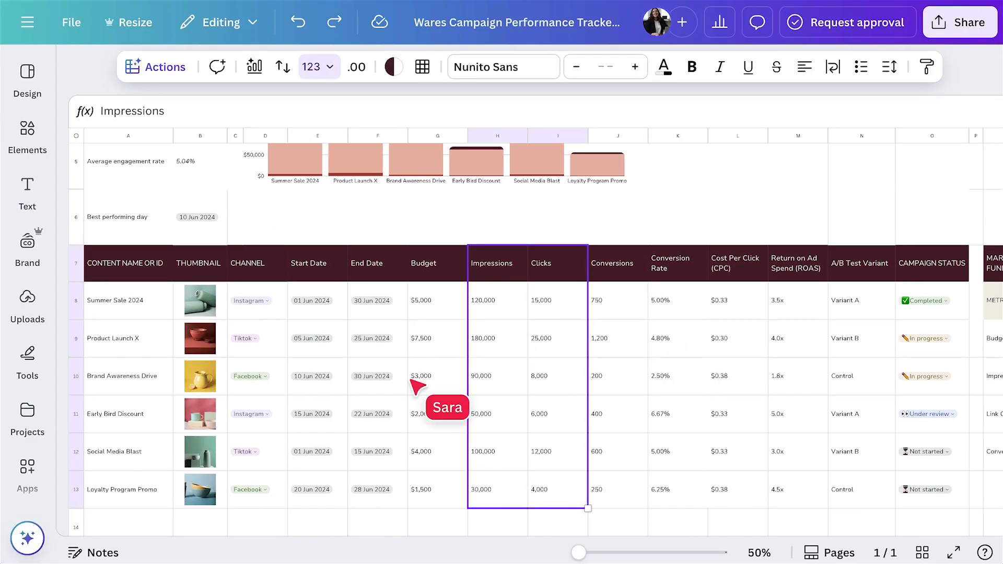
left_click(261, 73)
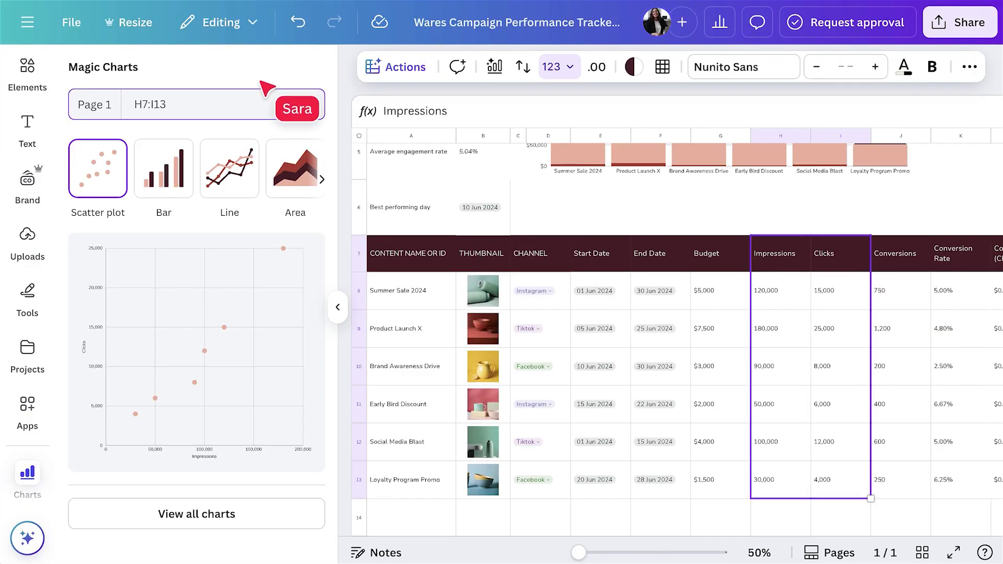
left_click(208, 506)
scroll(206, 504, "down", 5)
scroll(208, 506, "down", 10)
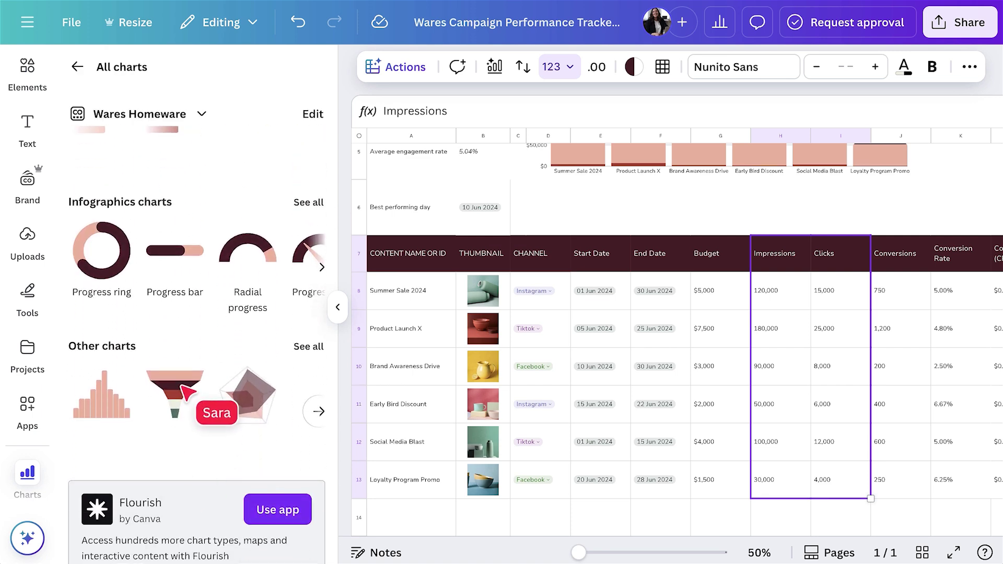
left_click(180, 400)
- Label the funnel by Impressions, segment it by Clicks, show numbers, and start a title
left_click(262, 386)
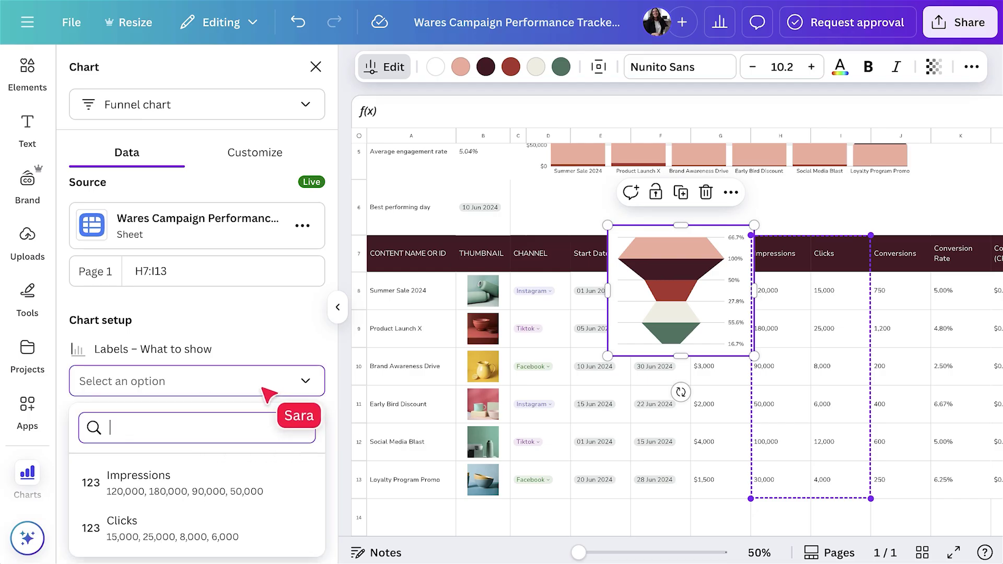
left_click(209, 485)
left_click(188, 450)
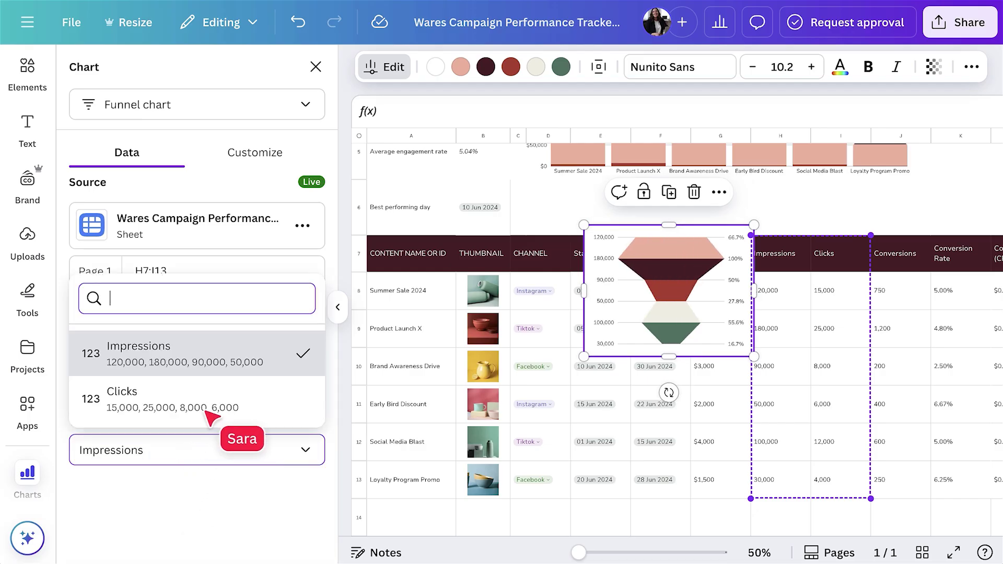
left_click(211, 413)
left_click(269, 154)
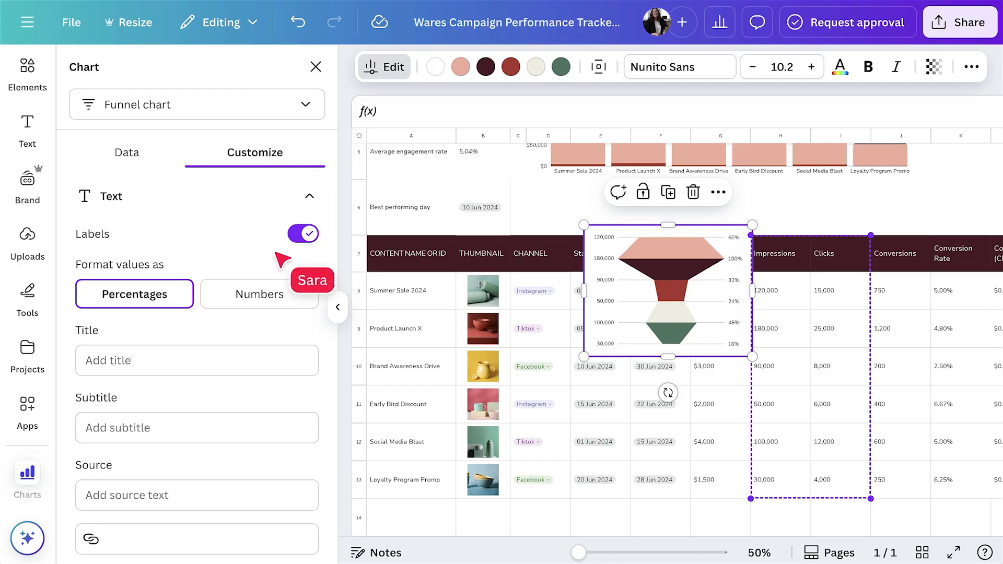
left_click(261, 302)
left_click(251, 374)
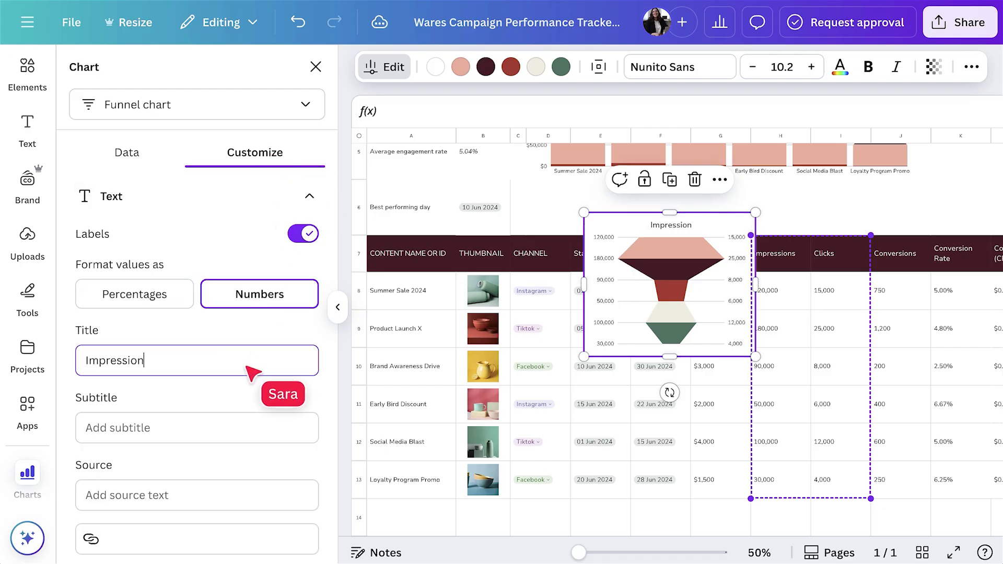
- Place the funnel beside the bar chart and swap its red and cream segment colours
left_click_drag(621, 313, 632, 312)
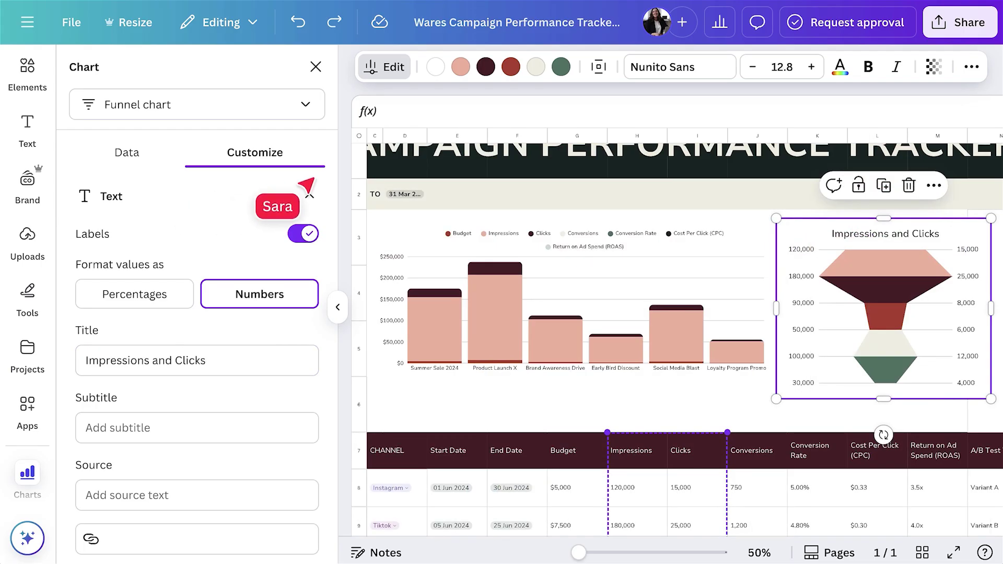
left_click(510, 66)
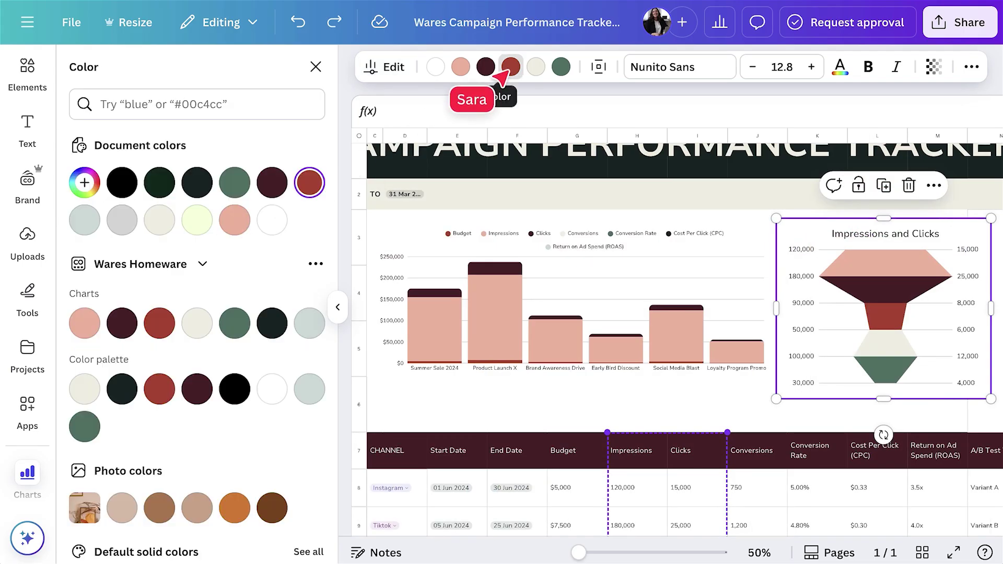
left_click(197, 323)
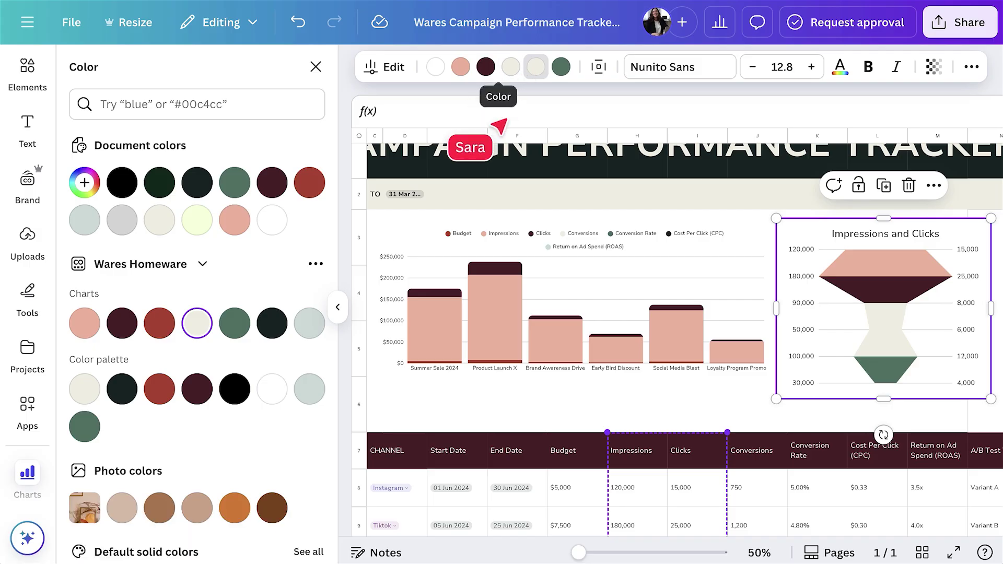
left_click(159, 323)
- Select the stacked campaign bar chart and bring up its customization settings
left_click(573, 290)
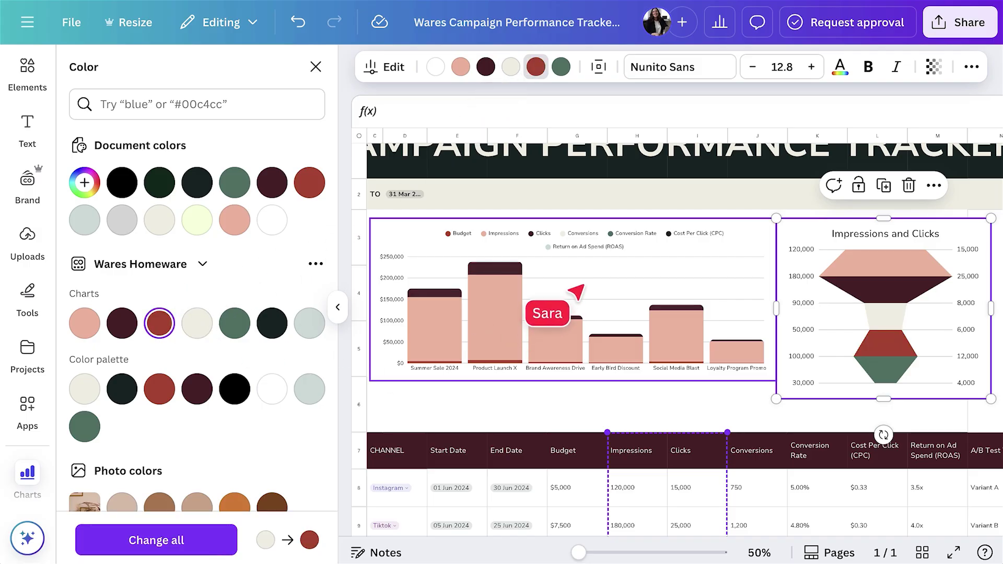
left_click(523, 300)
scroll(264, 339, "down", 2)
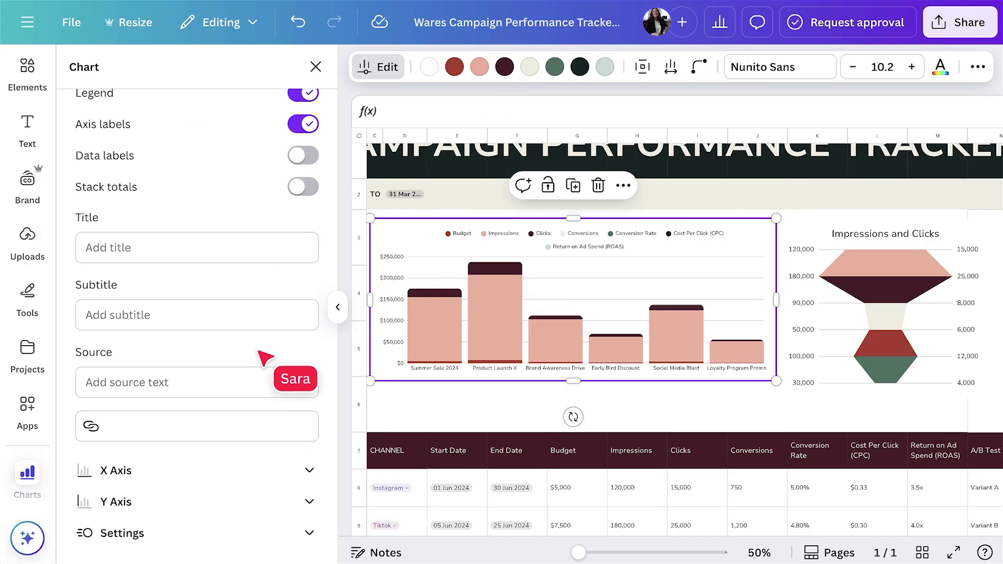
- Add a Campaign Name filter to the bar chart with multiple selections allowed
left_click(224, 523)
scroll(282, 518, "down", 2)
left_click(294, 518)
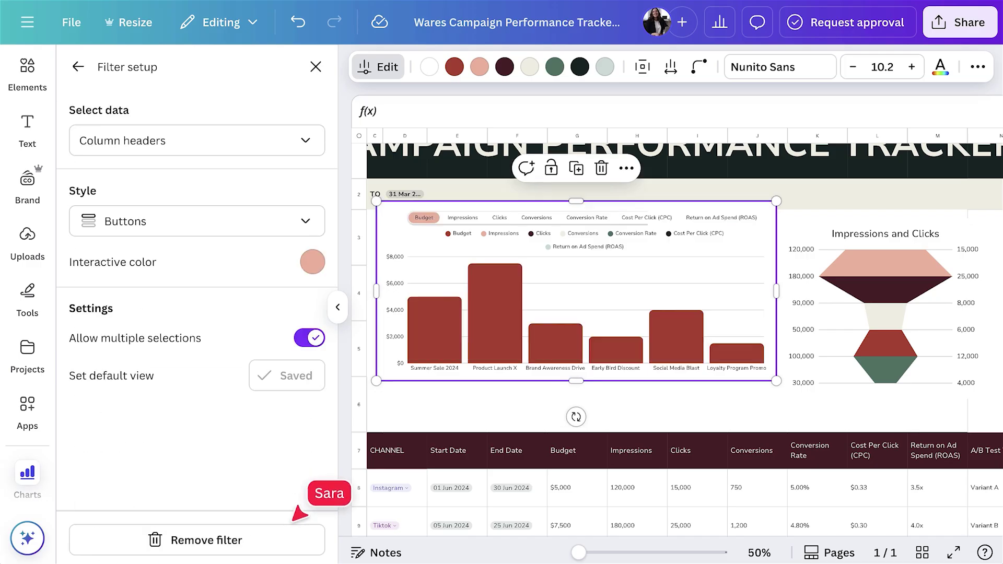
left_click(278, 151)
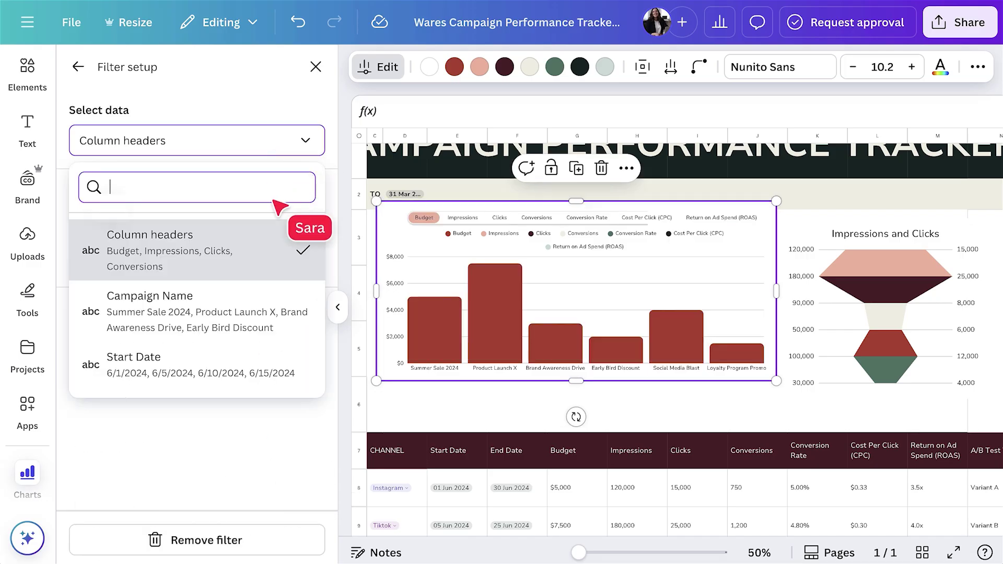
left_click(248, 317)
left_click(310, 338)
- Test the filter: show Summer Sale 2024, then add and remove Product Launch X
left_click(423, 217)
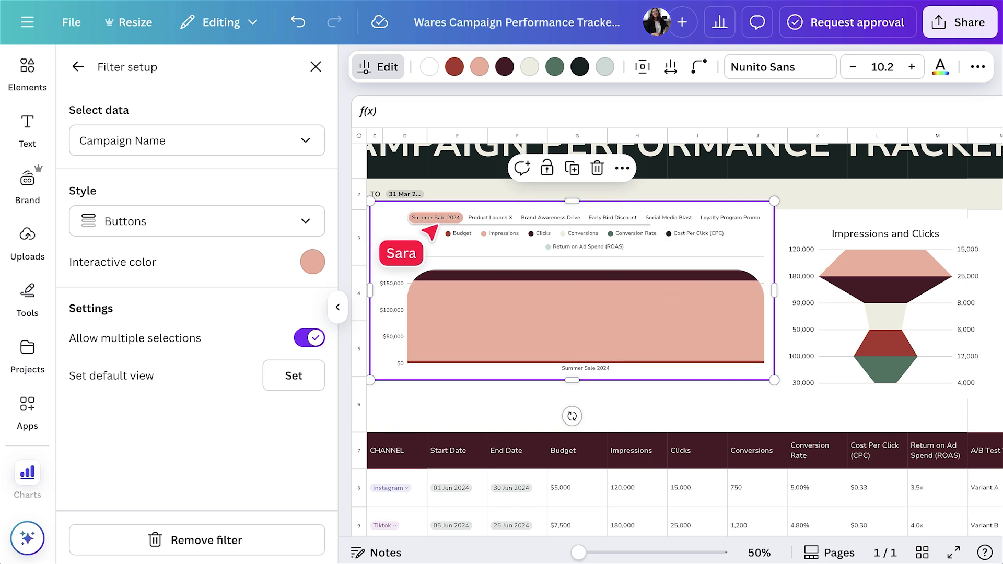
left_click(489, 218)
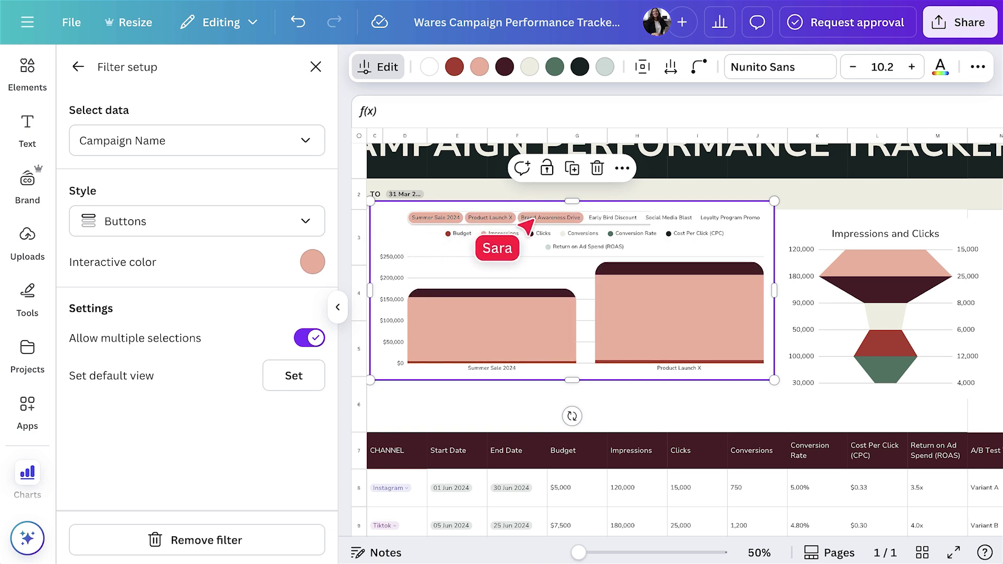
left_click(476, 221)
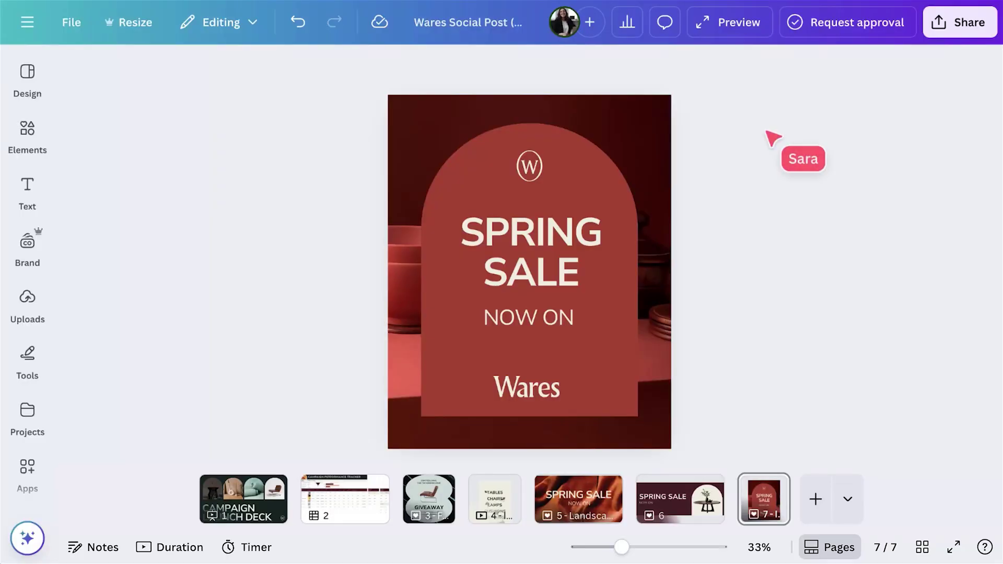
- Share the Wares Social Post with the teammate at Can edit access and close the panel
left_click(952, 23)
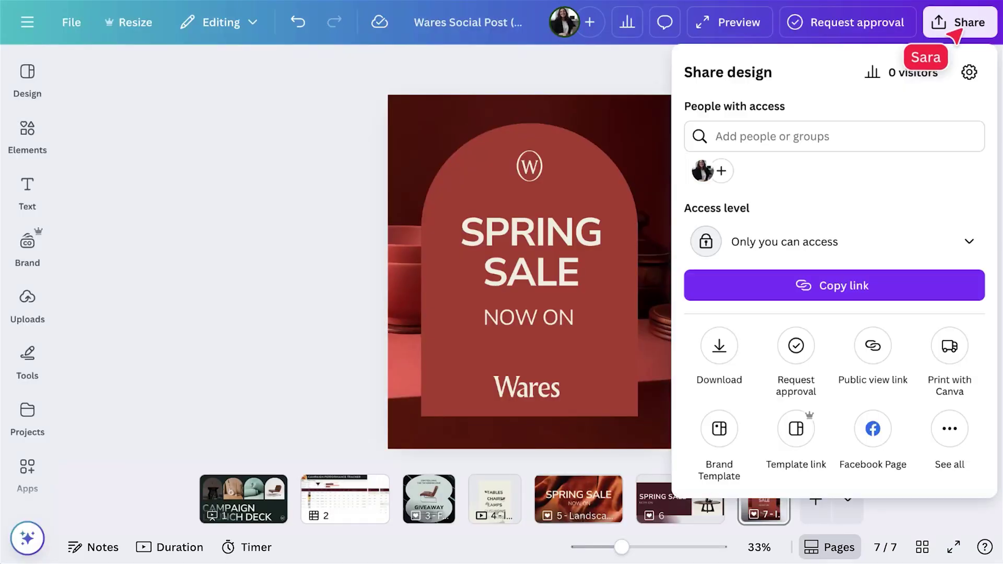
left_click(863, 131)
type("nate")
left_click(818, 151)
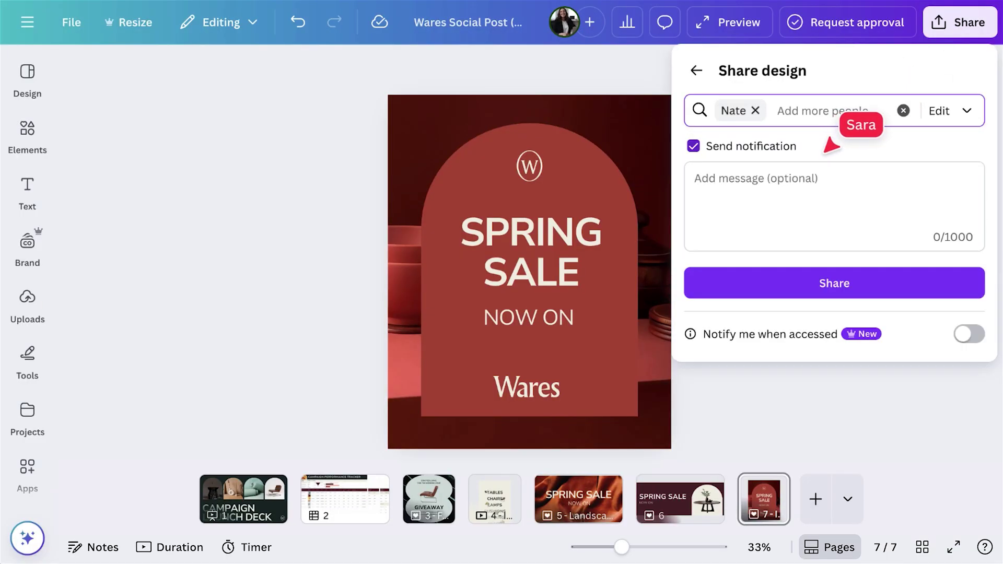
left_click(933, 126)
left_click(929, 141)
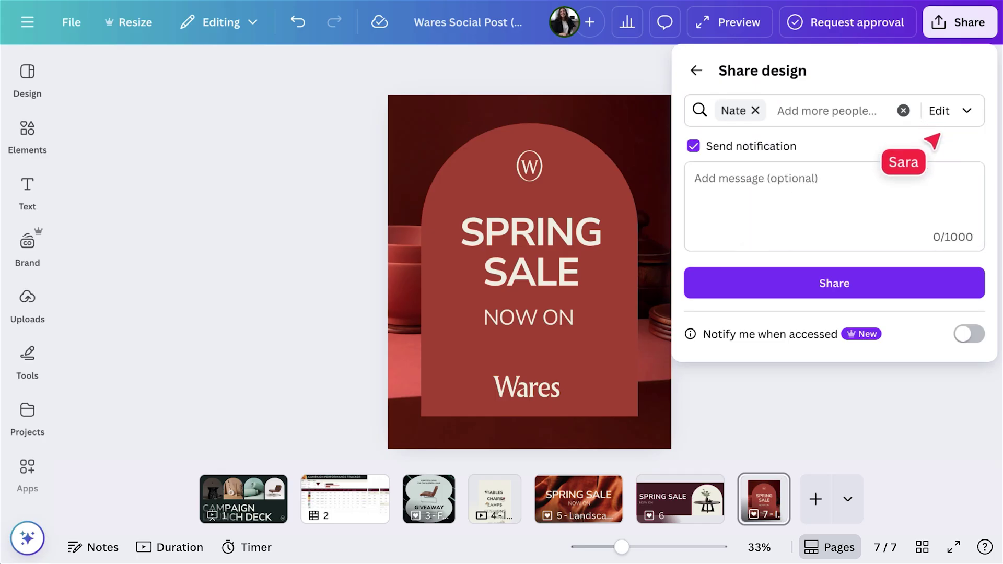
left_click(892, 283)
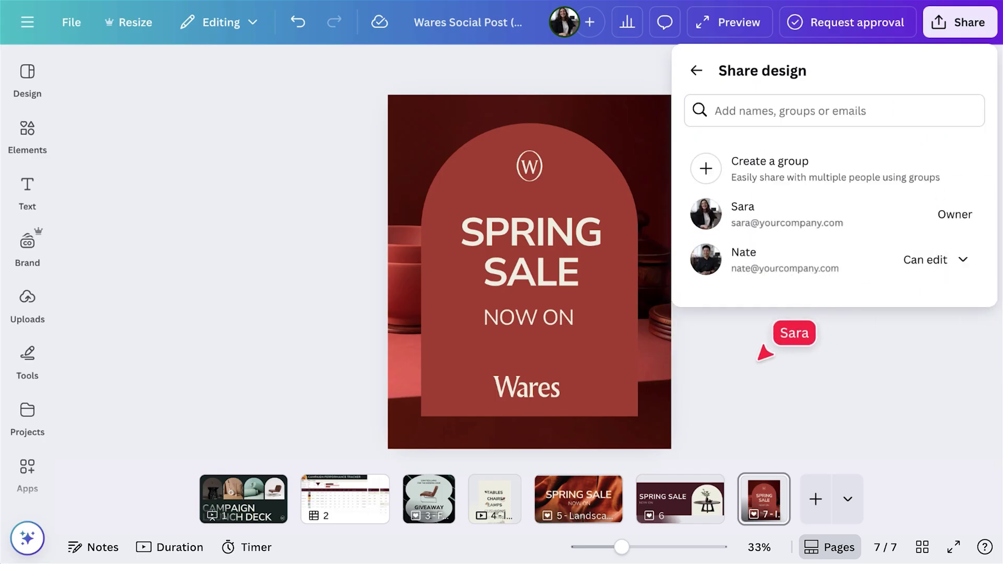
left_click(760, 347)
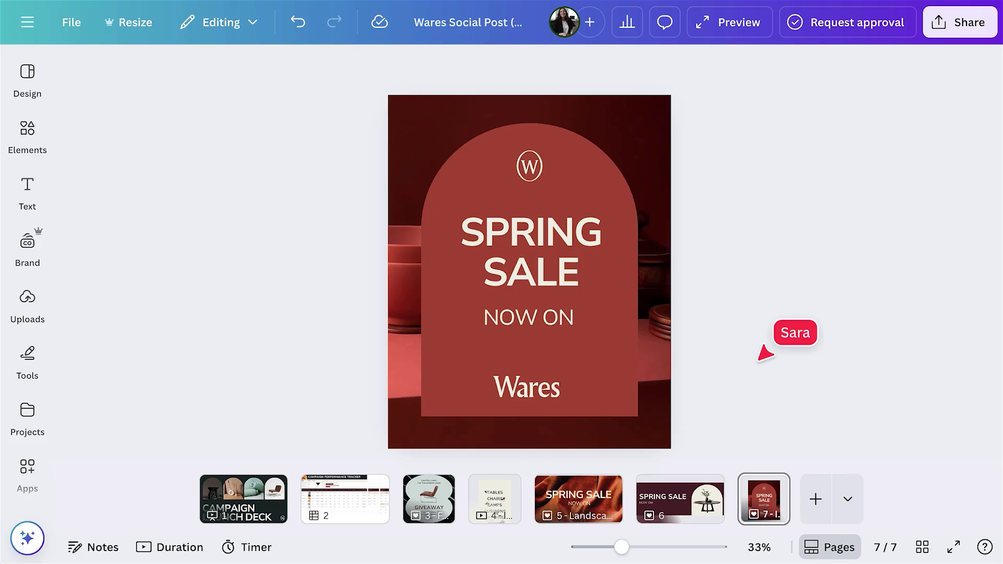
- Tag the Wares Business Plan design with "business plan" and "presentation"
left_click(29, 413)
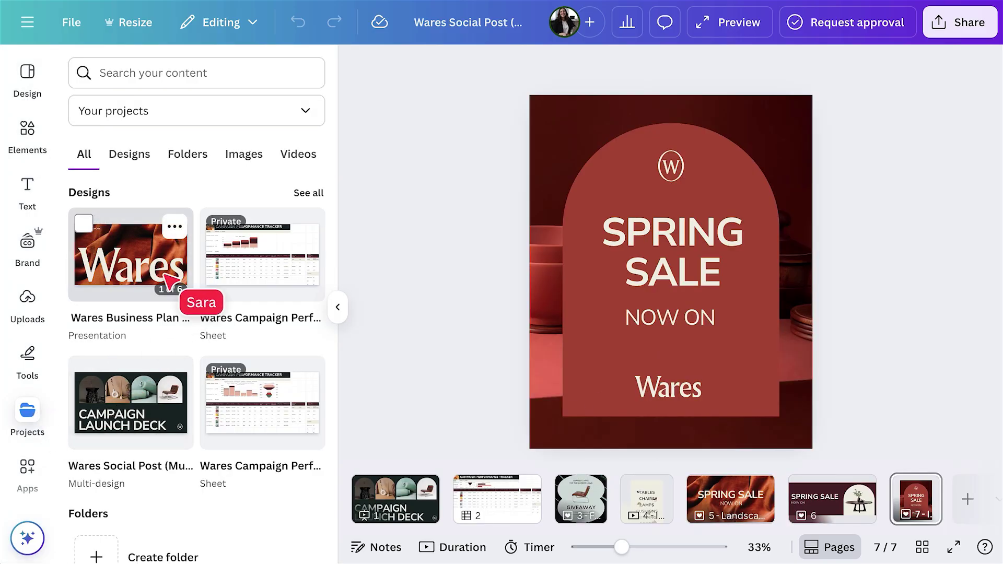
left_click(176, 228)
left_click(234, 285)
type("business plan")
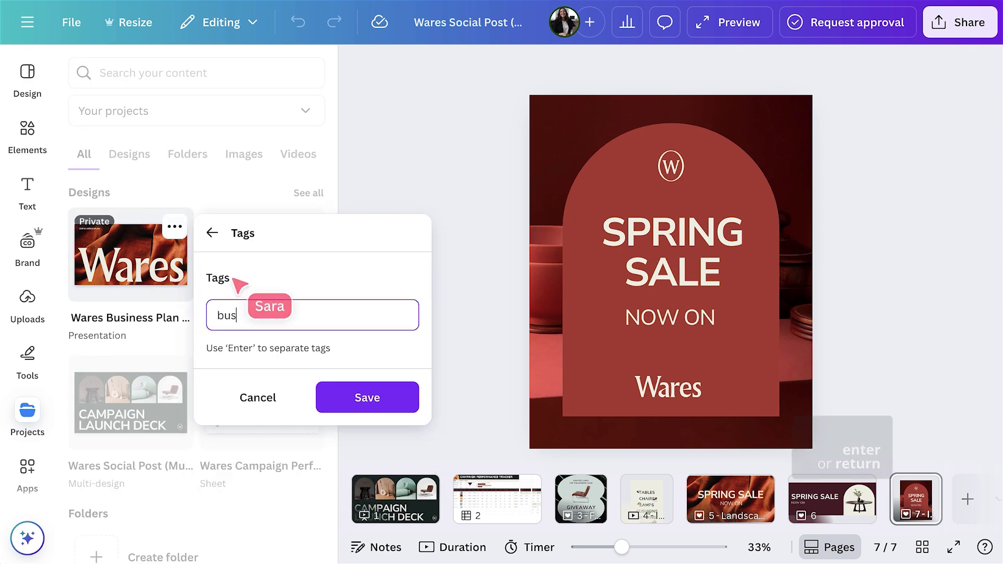
key("Return")
type("presentation")
key("Return")
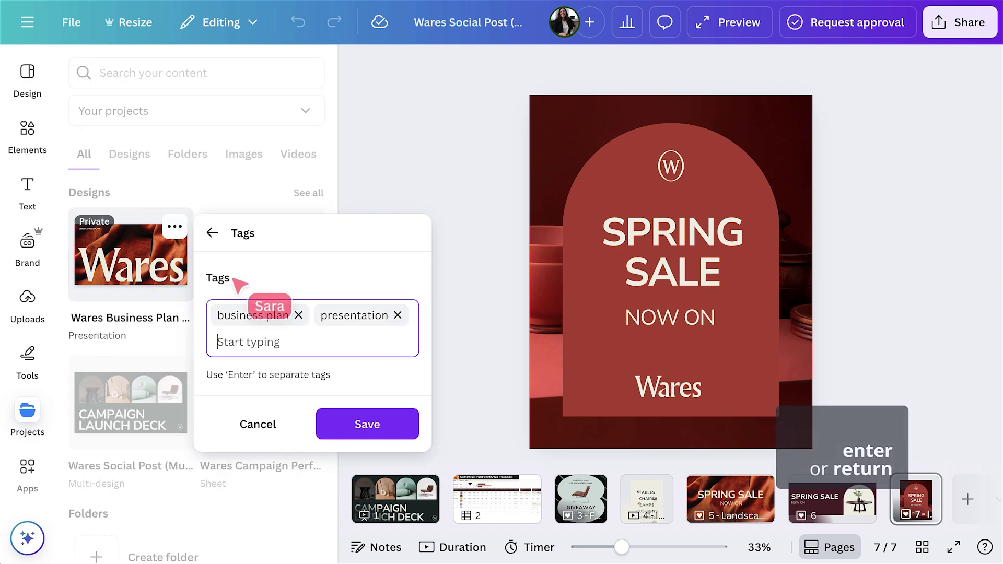
left_click(367, 425)
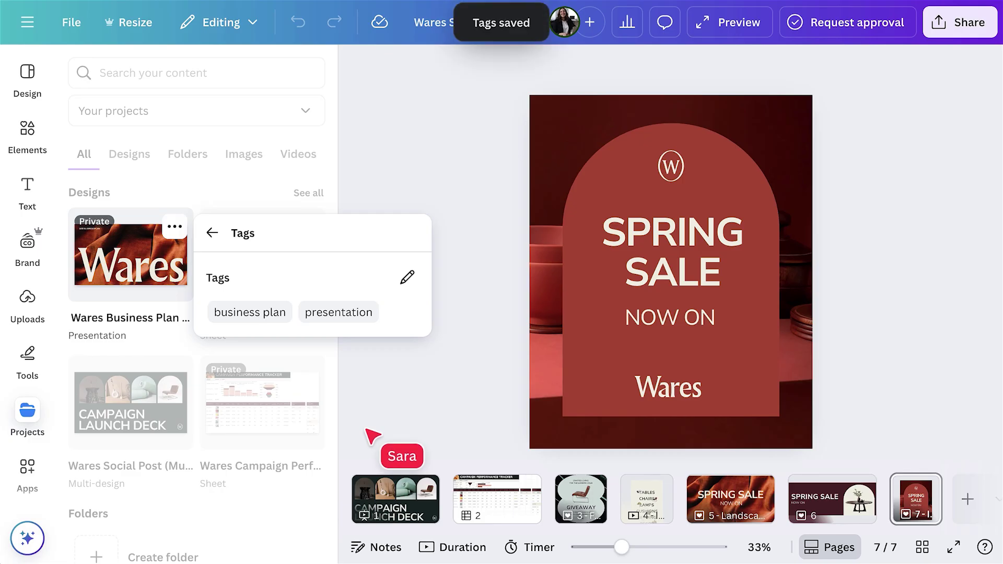
left_click(372, 435)
- Create a Wares Business Plan folder and move the design into it
scroll(309, 444, "down", 3)
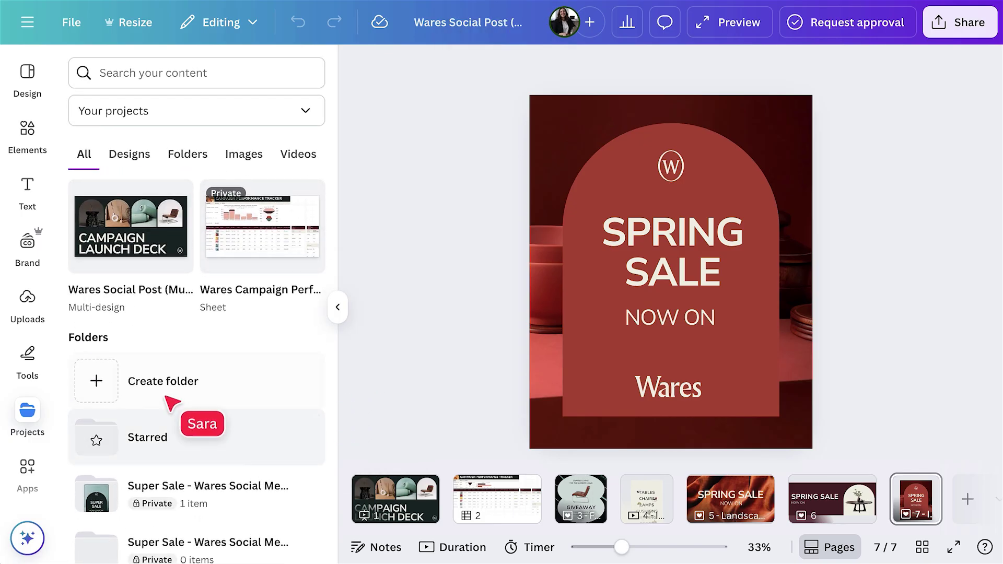
left_click(154, 383)
type("Wares Business Plan")
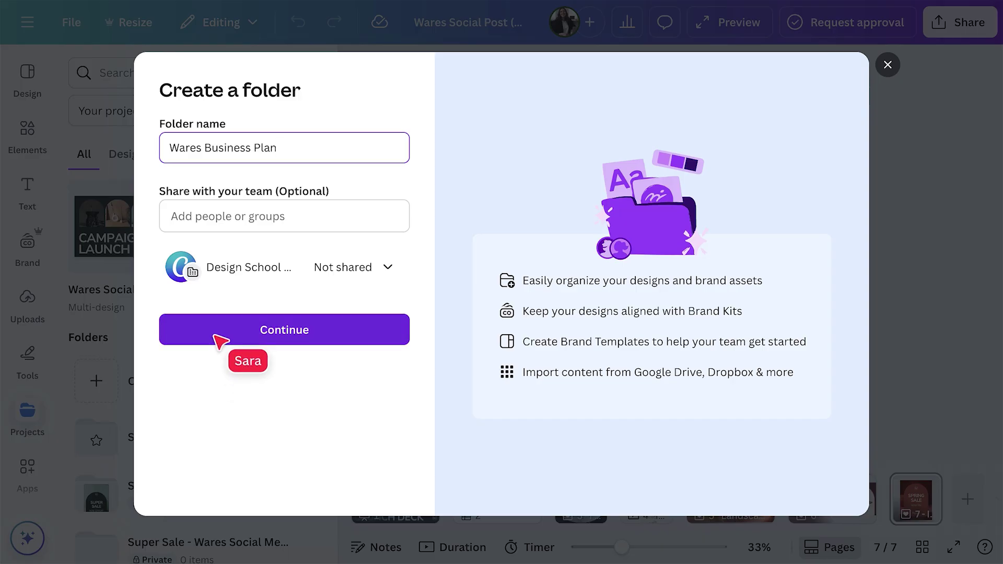
left_click(222, 335)
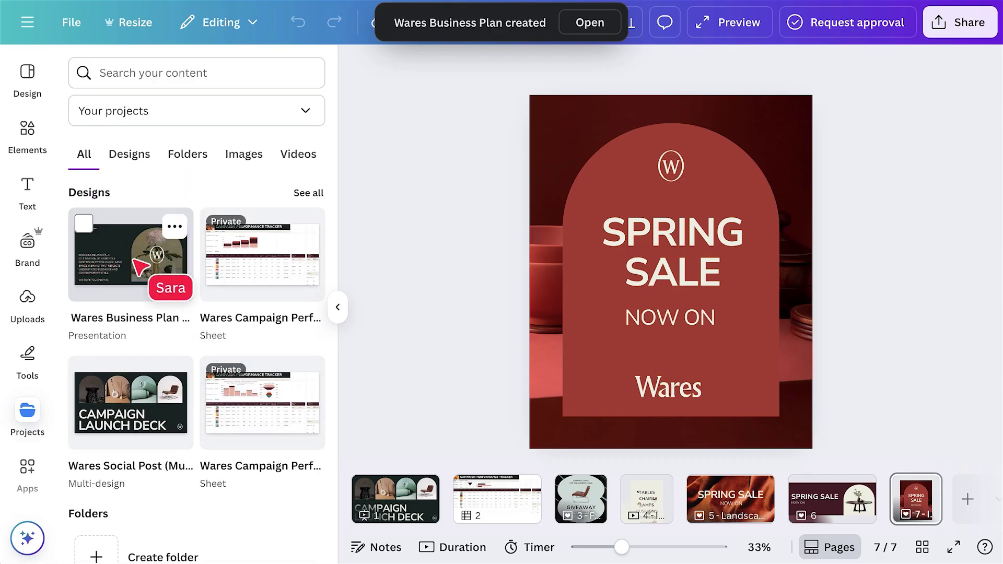
left_click_drag(149, 397, 175, 499)
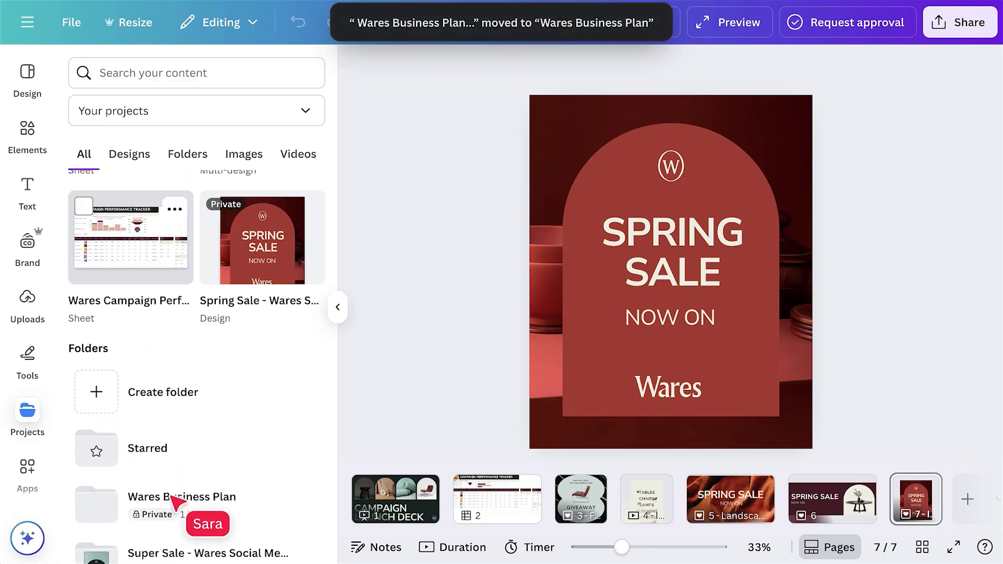
left_click(338, 308)
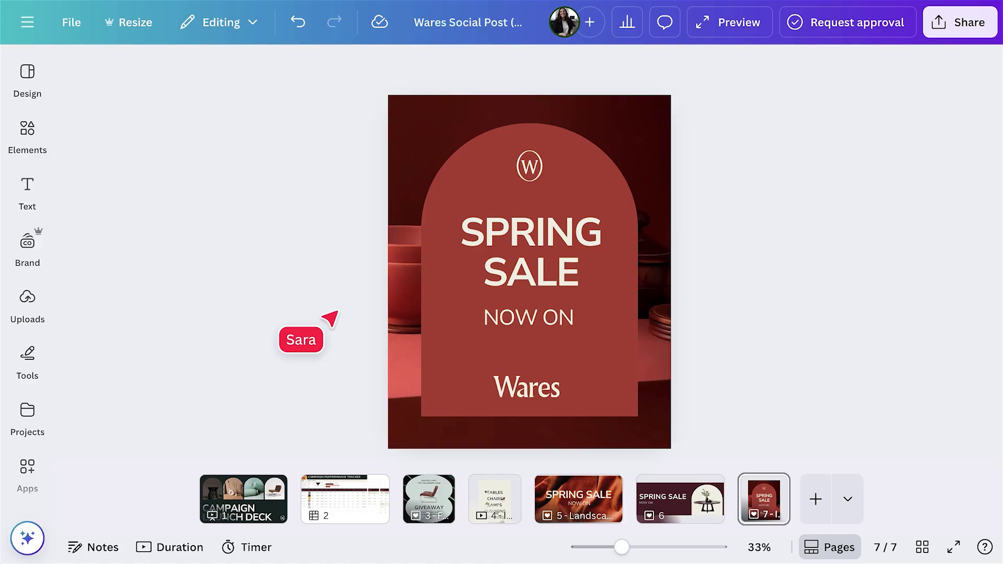
- Draft a comment on the Spring Sale background photo mentioning the teammate, starting "can yo"
left_click(395, 140)
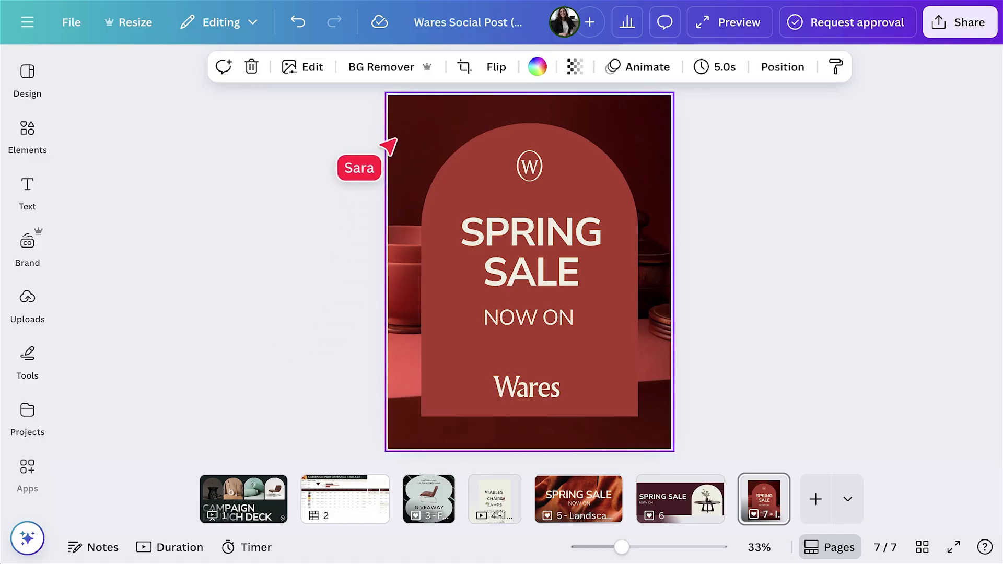
left_click(218, 77)
type("@")
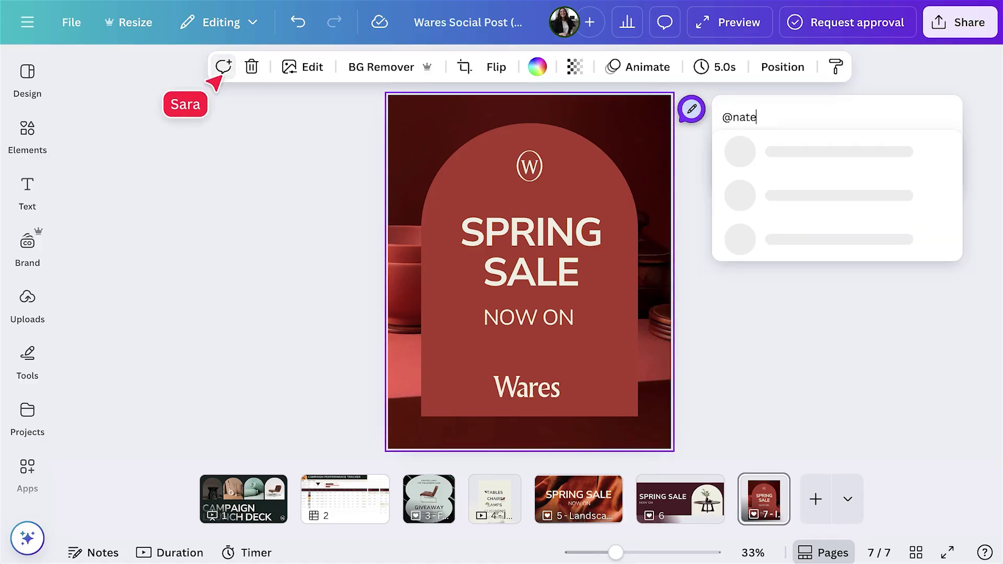
type("nate")
left_click(729, 165)
type("can you update this to")
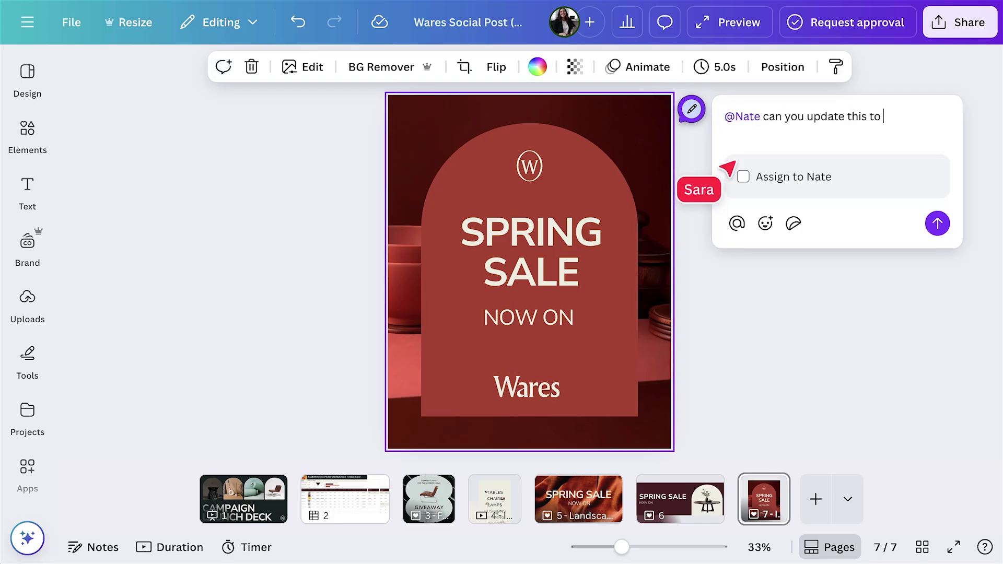